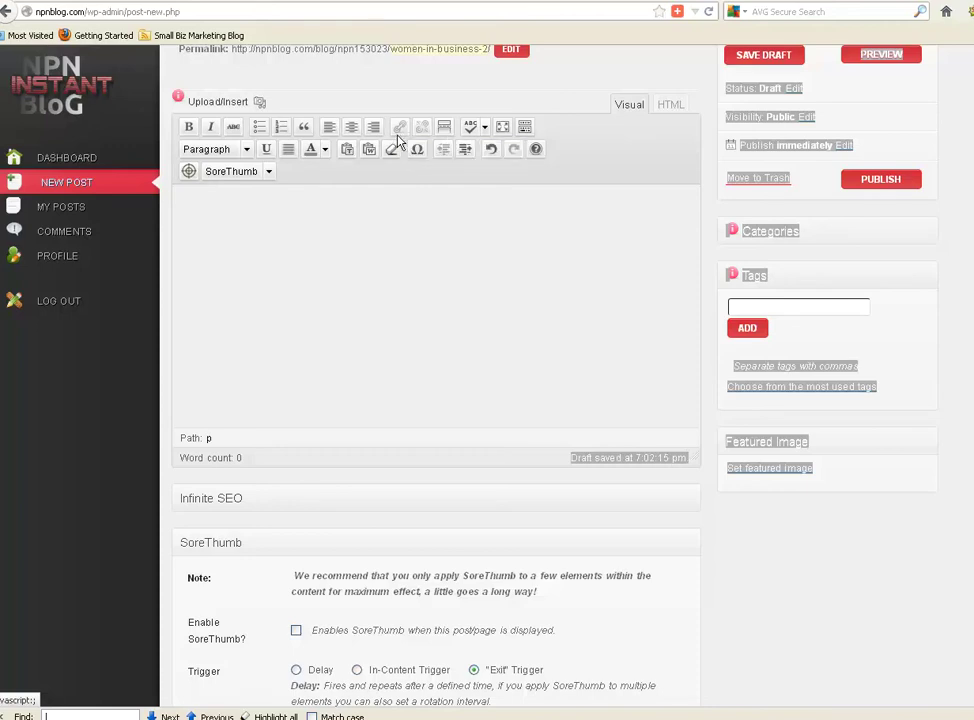
pyautogui.click(247, 151)
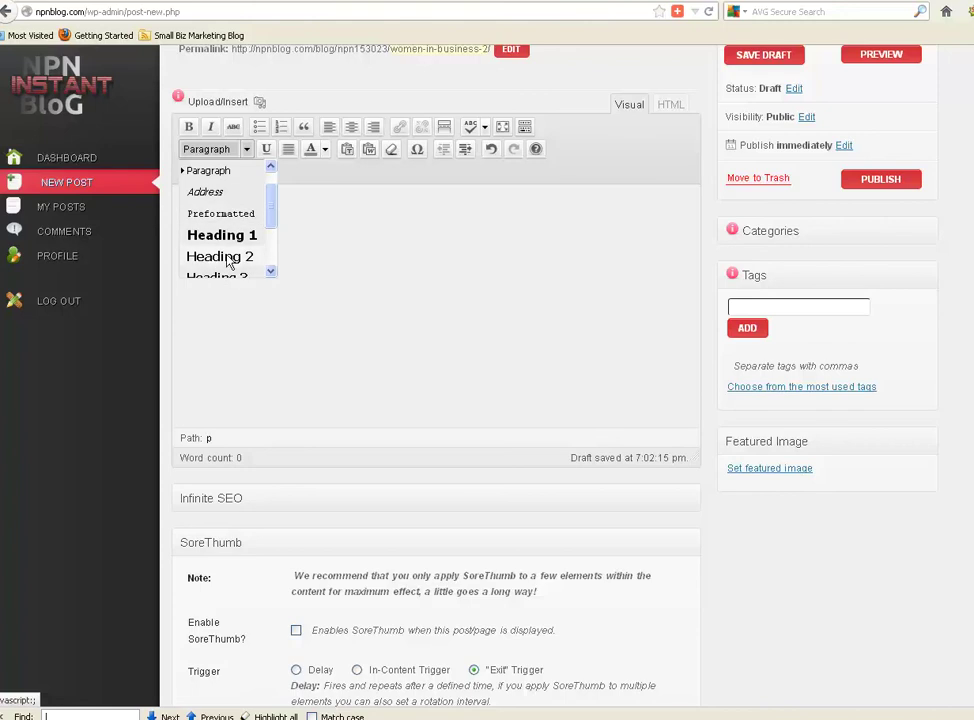
pyautogui.click(320, 207)
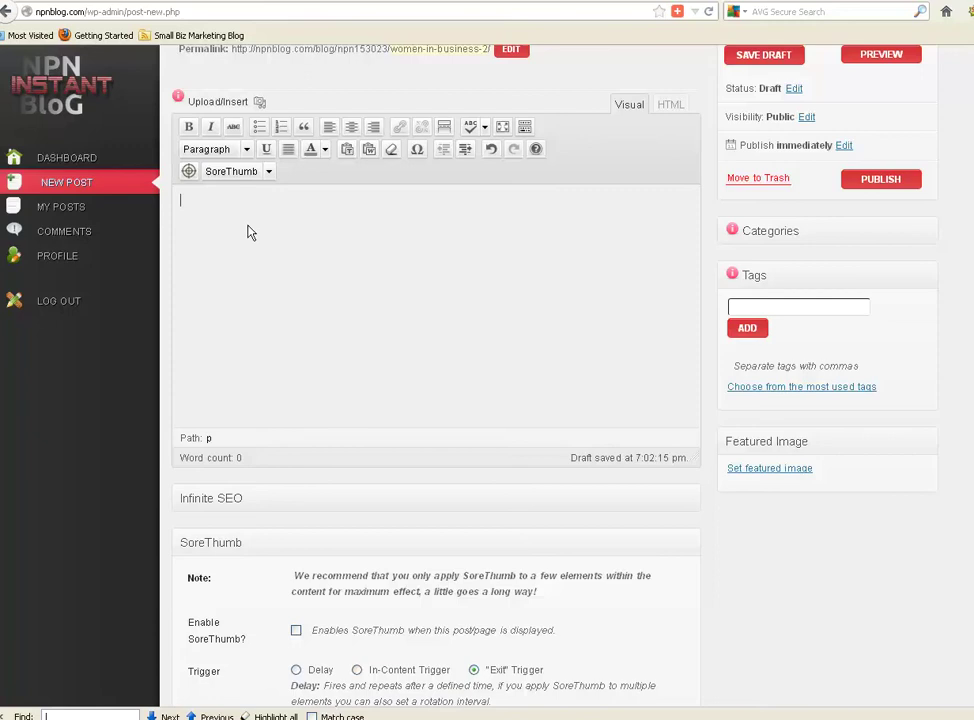
pyautogui.scroll(2, 662, 420)
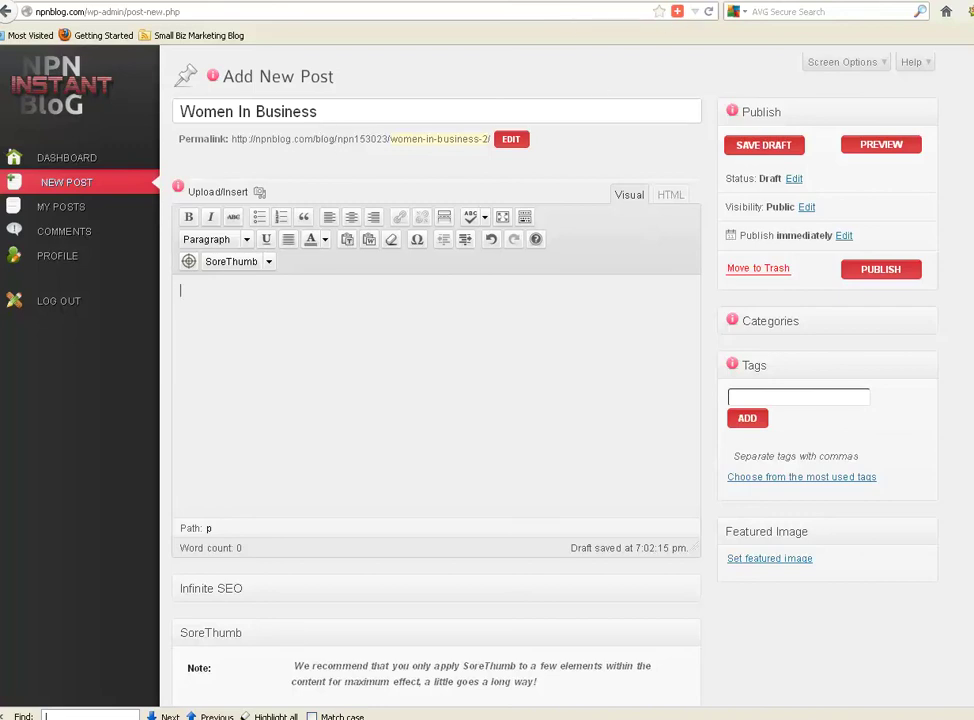
# Step: Switch to the Better Women's Network page and copy its two highlighted introductory paragraphs
pyautogui.hotkey('ctrl', 'Tab')
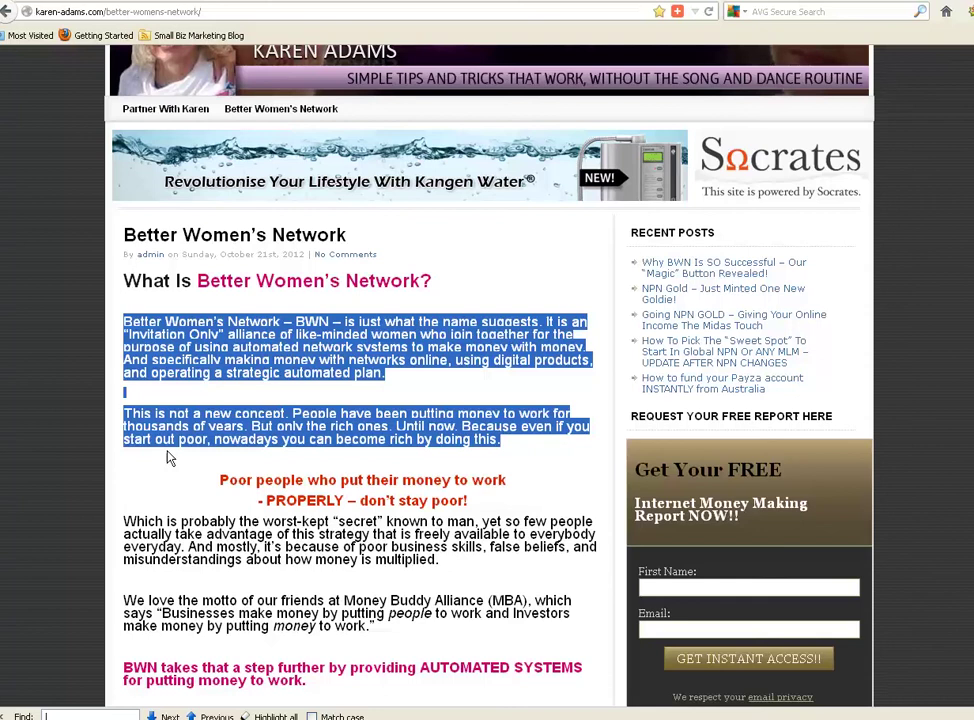
pyautogui.rightClick(285, 358)
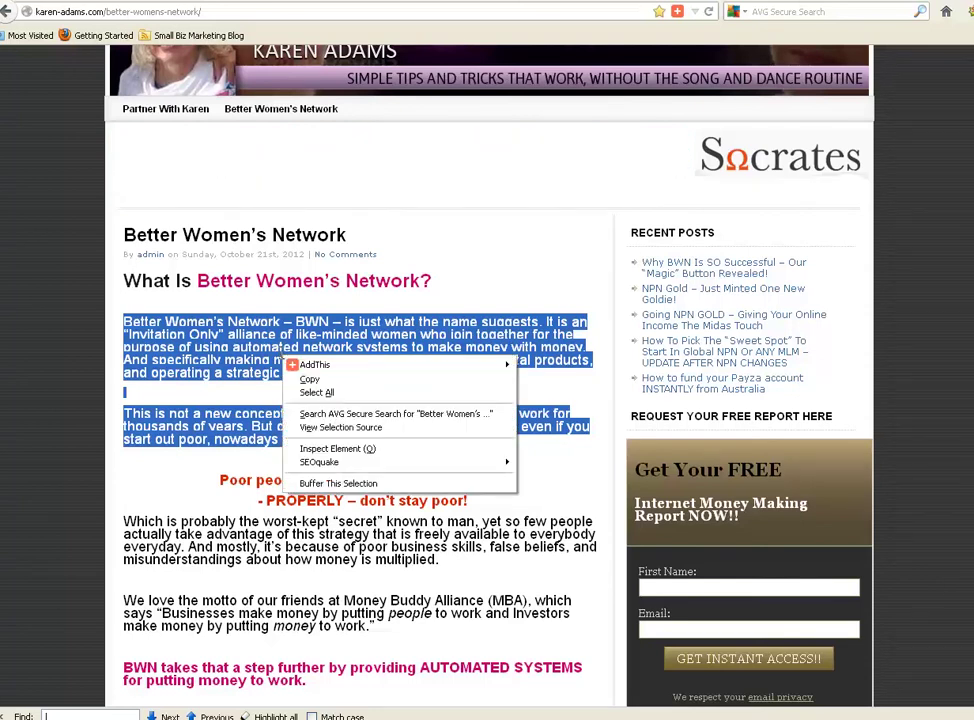
pyautogui.click(312, 381)
# Step: Return to the Women In Business post and insert the copied paragraphs into the body with Paste from Word
pyautogui.hotkey('alt', 'Left')
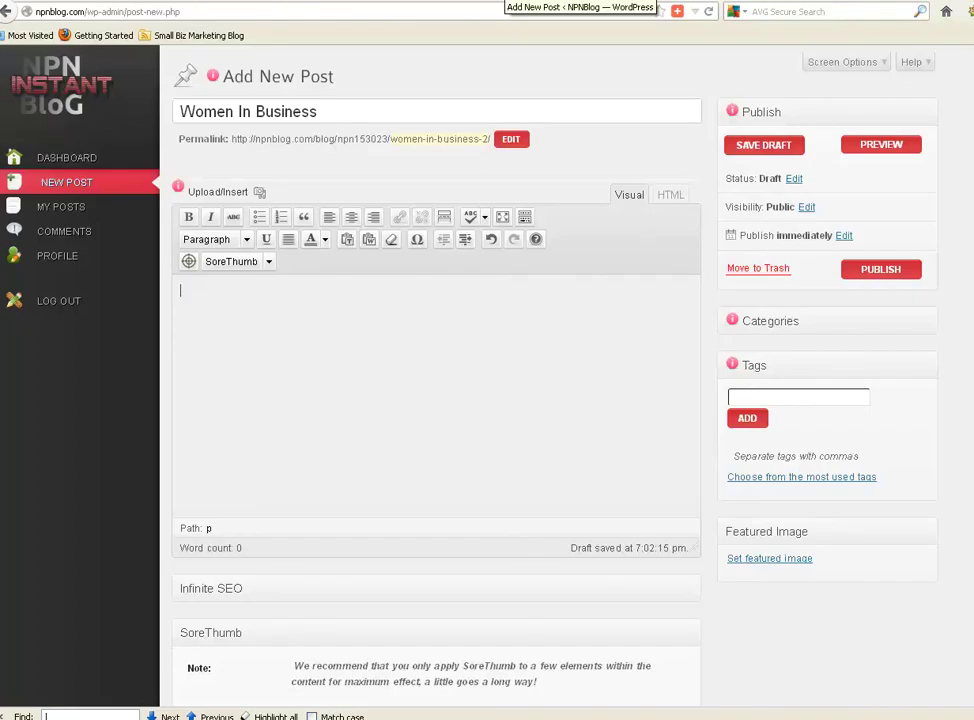
pyautogui.rightClick(198, 322)
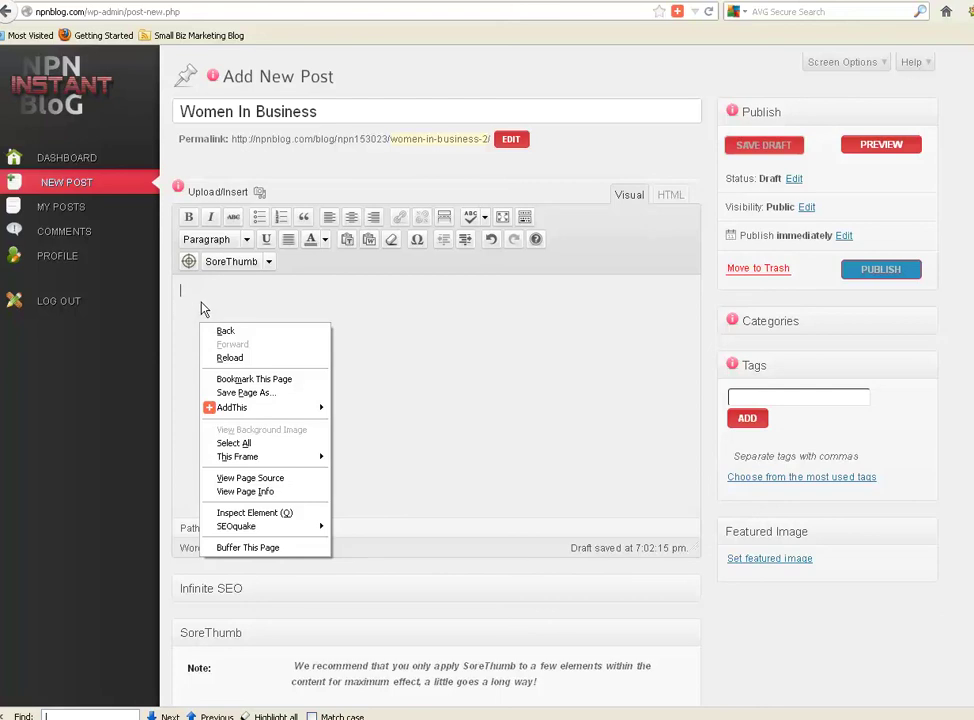
pyautogui.click(398, 387)
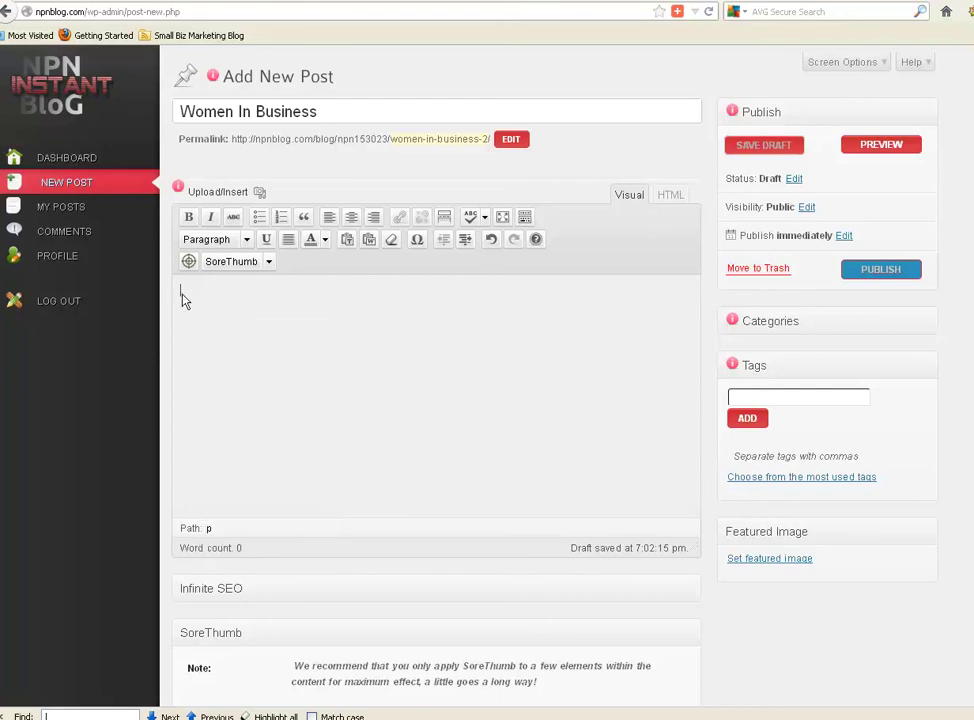
pyautogui.click(369, 241)
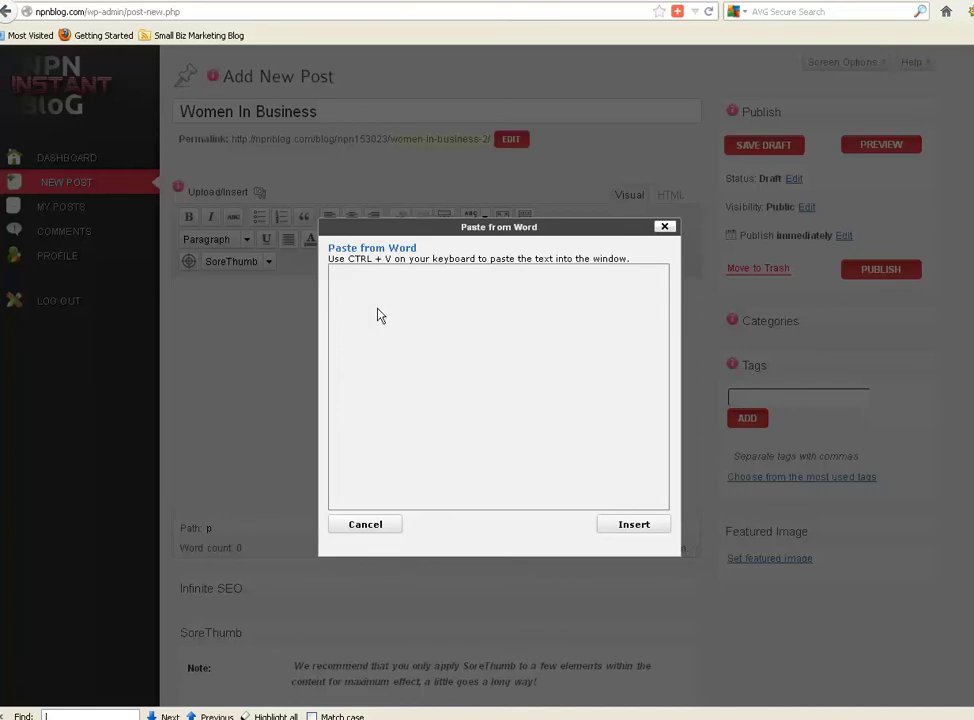
pyautogui.hotkey('ctrl', 'v')
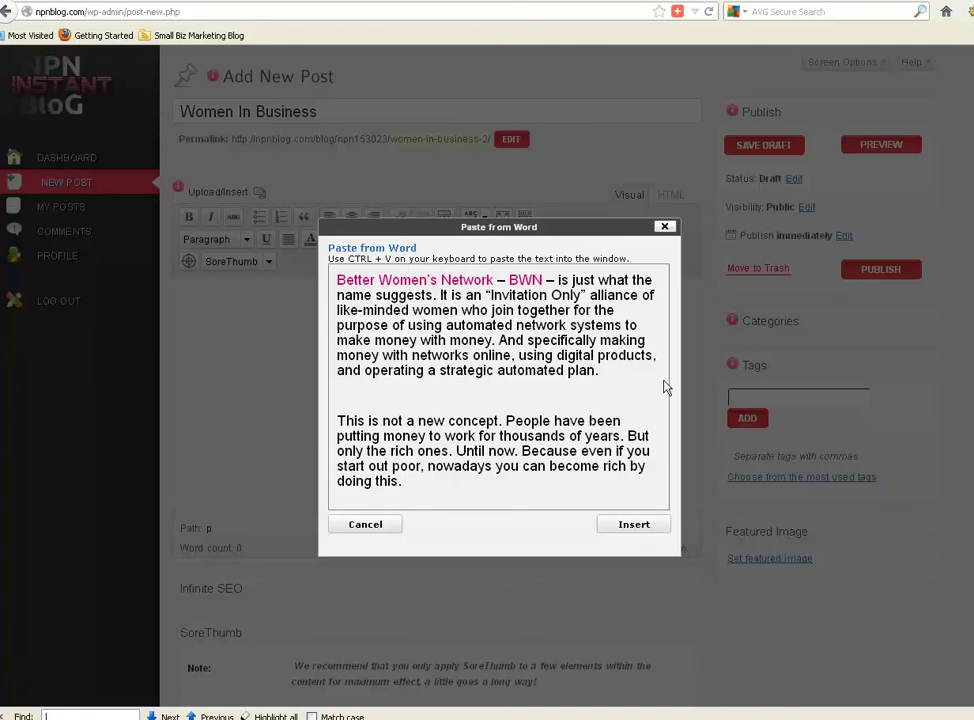
pyautogui.click(634, 527)
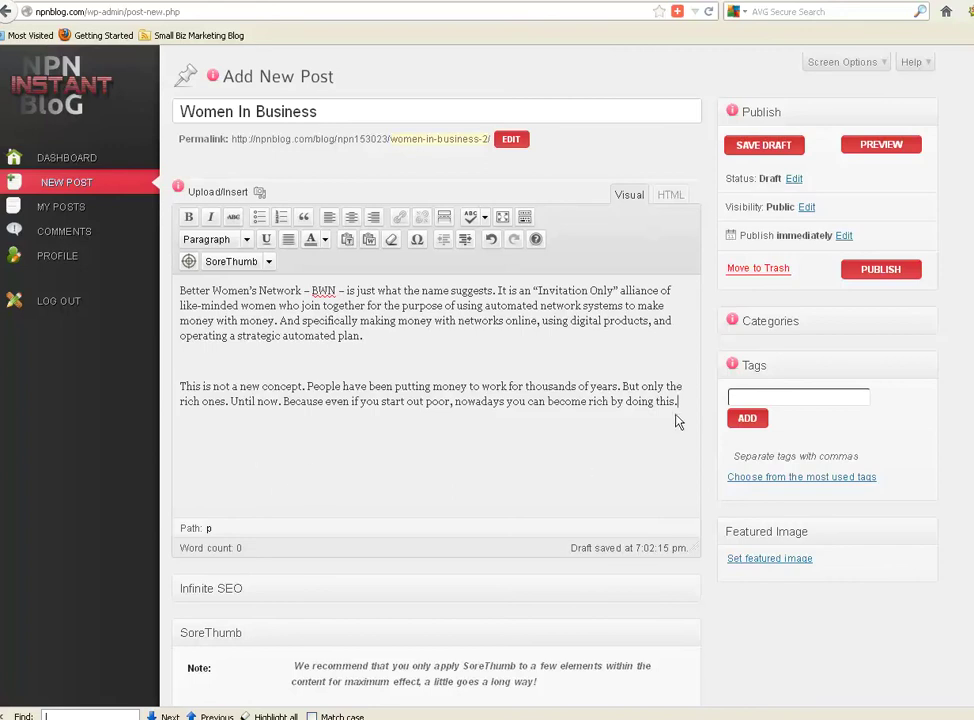
# Step: Format both pasted paragraphs in the post body as a blockquote
pyautogui.moveTo(679, 405); pyautogui.dragTo(280, 237)
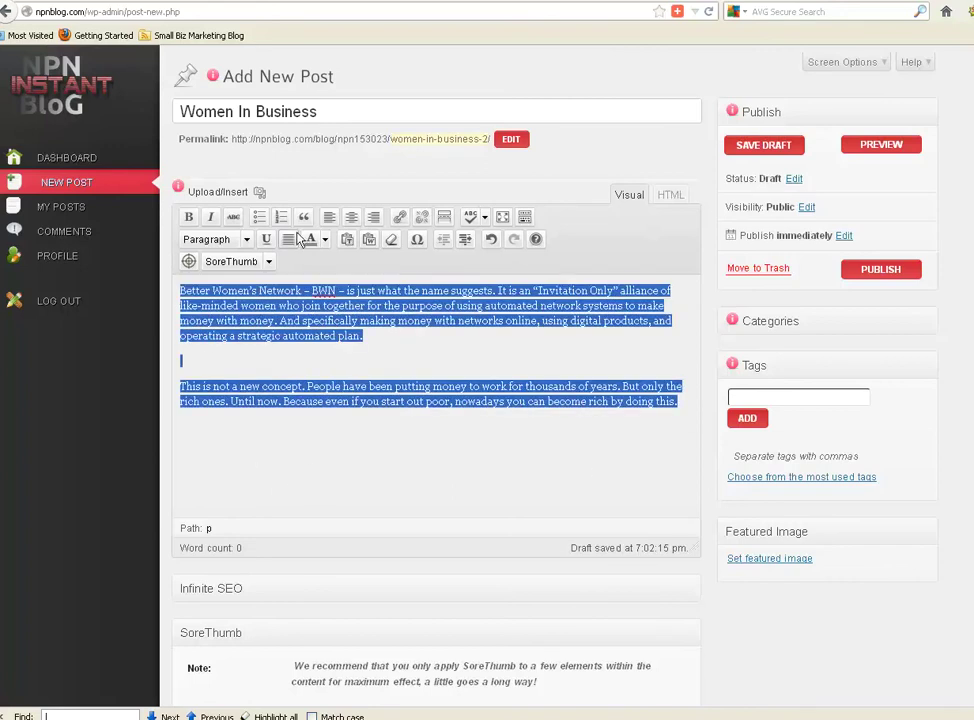
pyautogui.click(303, 216)
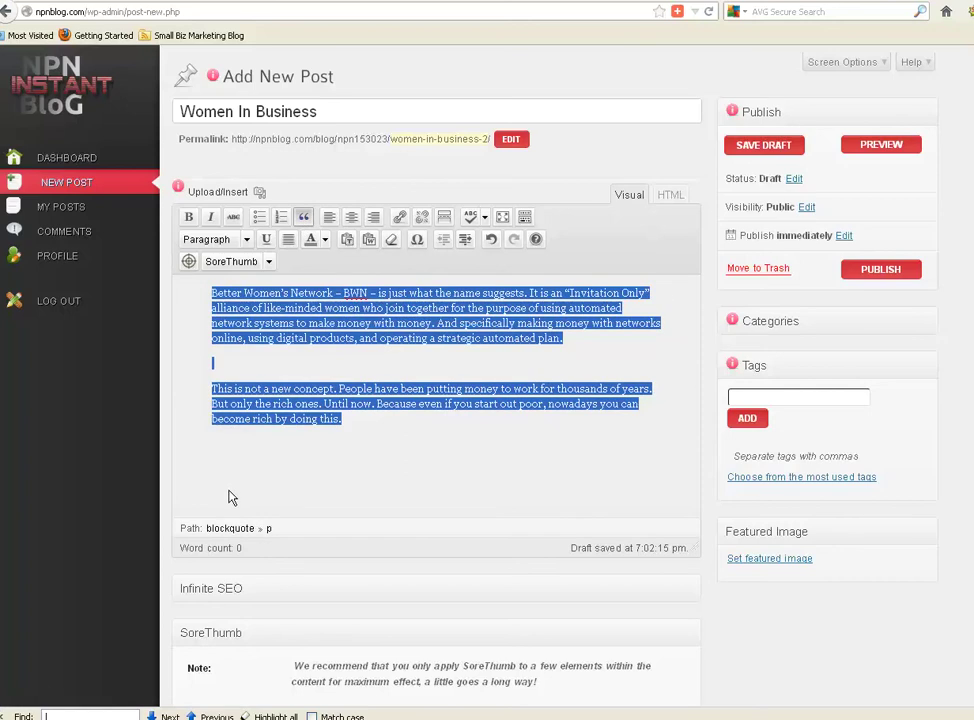
pyautogui.click(250, 463)
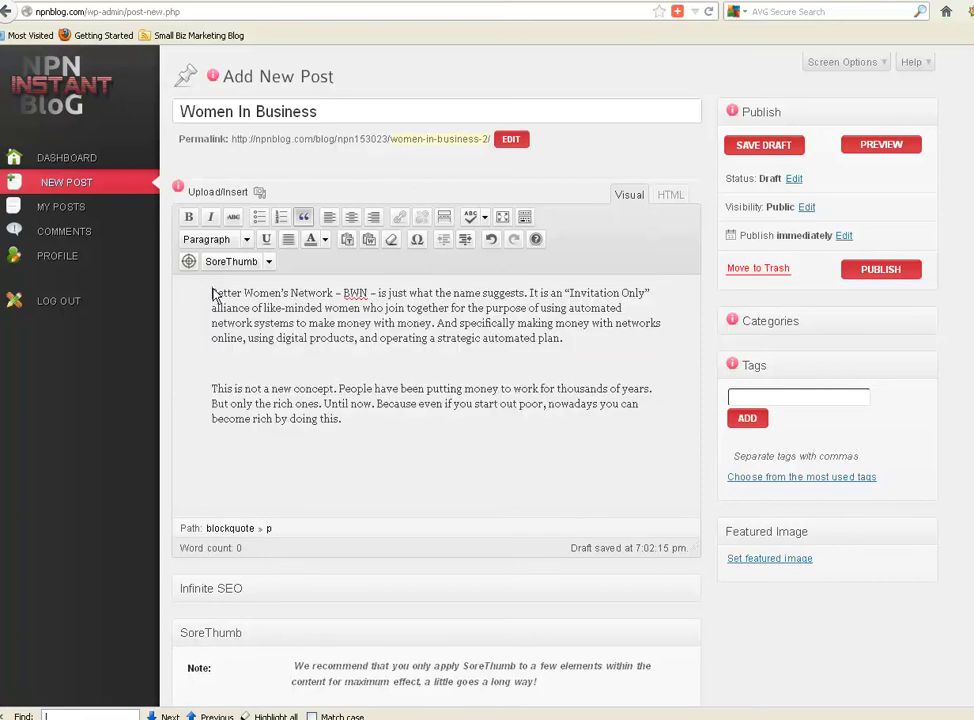
# Step: Add a non-quoted line above the blockquote that introduces the source author's post on BWN below
pyautogui.click(211, 294)
pyautogui.press('Return')
pyautogui.click(240, 298)
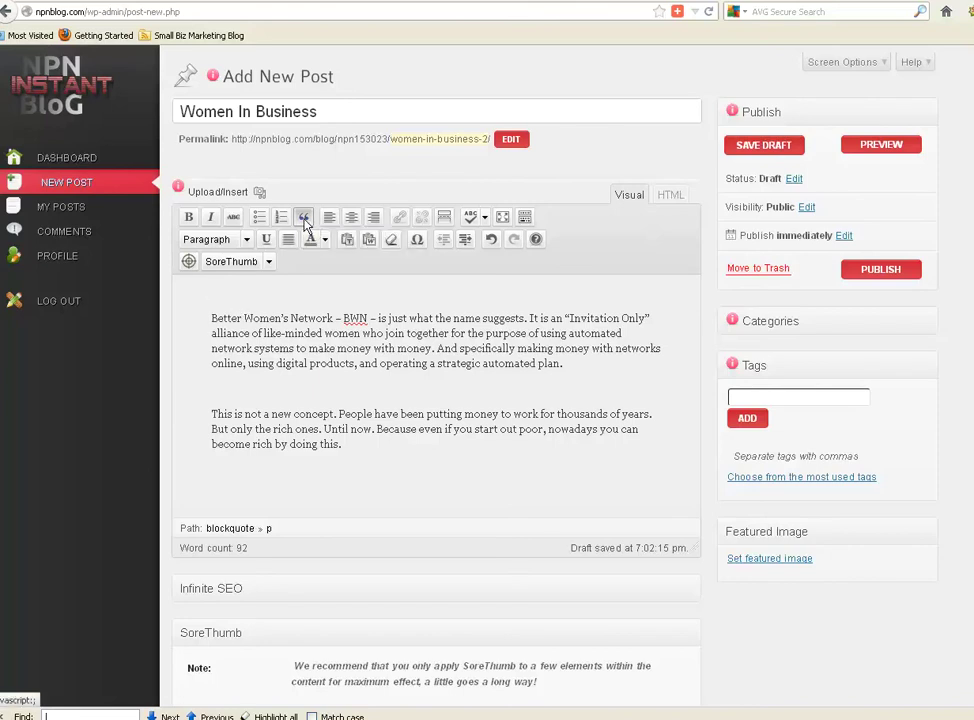
pyautogui.click(305, 218)
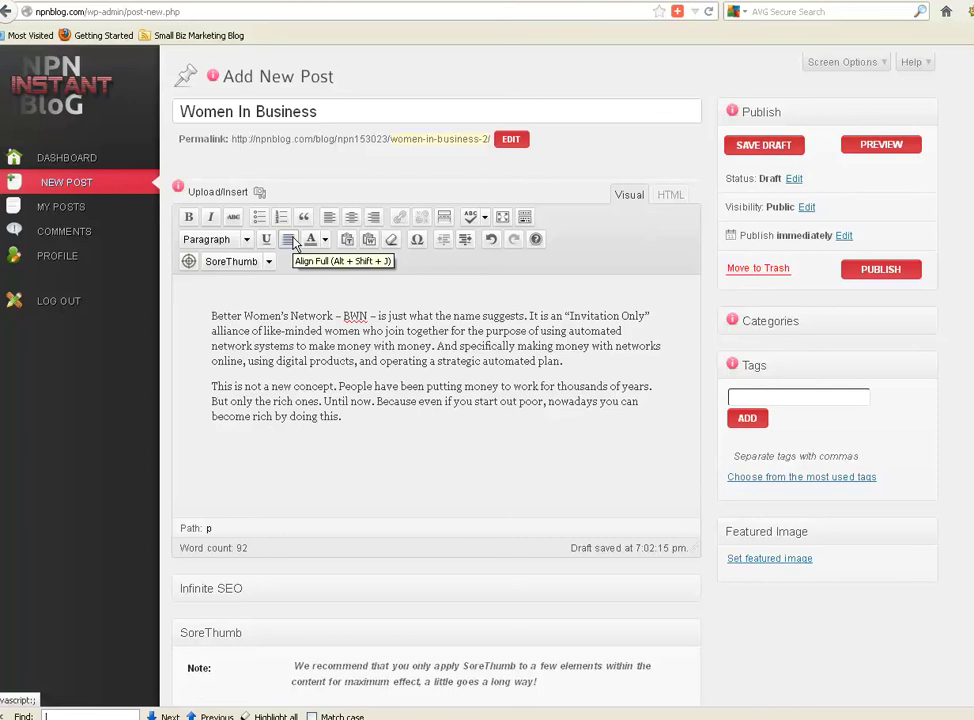
pyautogui.write("Karen's post on BWN")
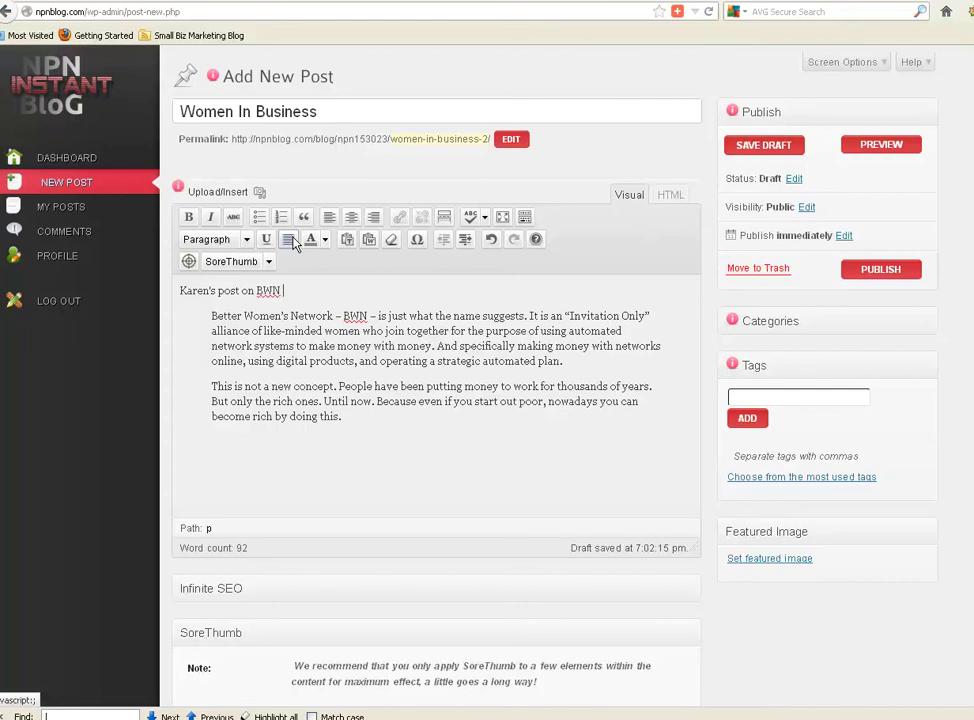
pyautogui.write(' b')
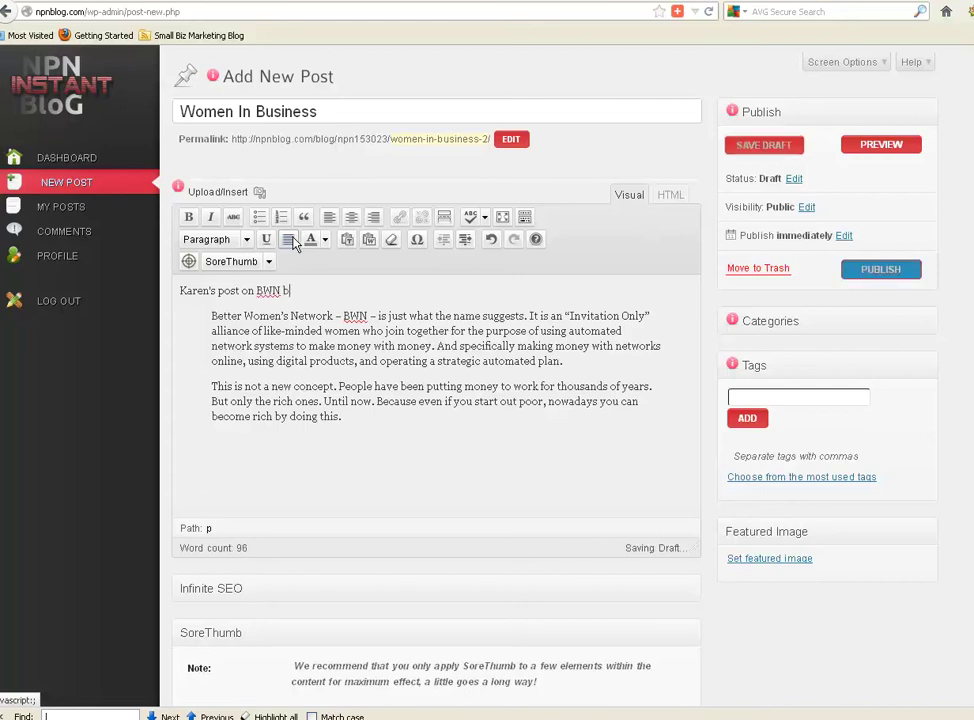
pyautogui.write('elow')
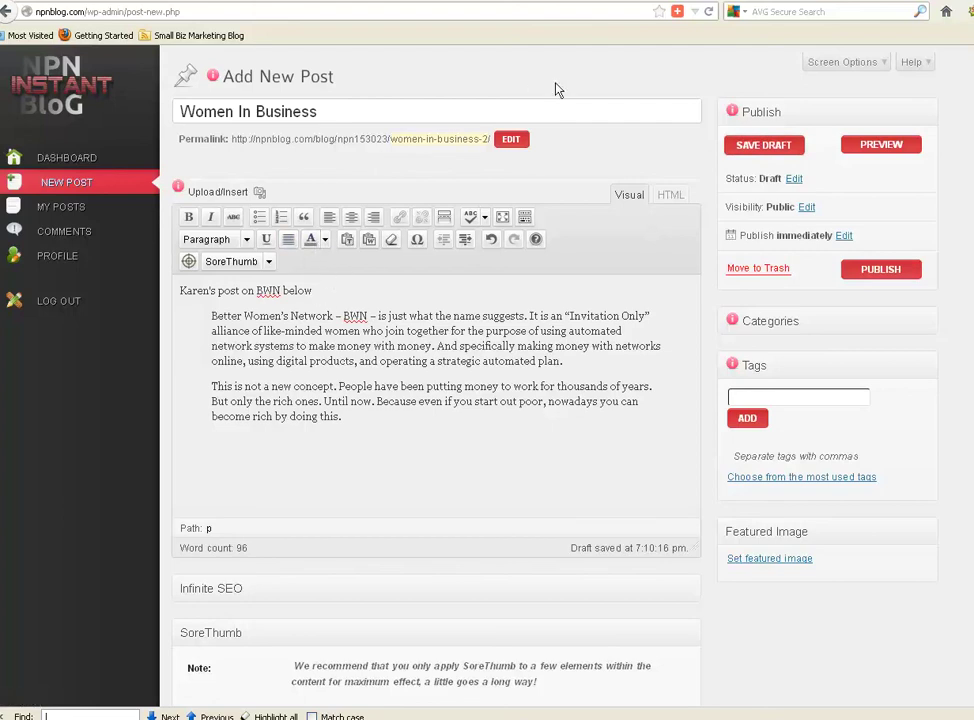
# Step: Switch to the Better Women's Network page and copy its web address
pyautogui.hotkey('alt', 'Left')
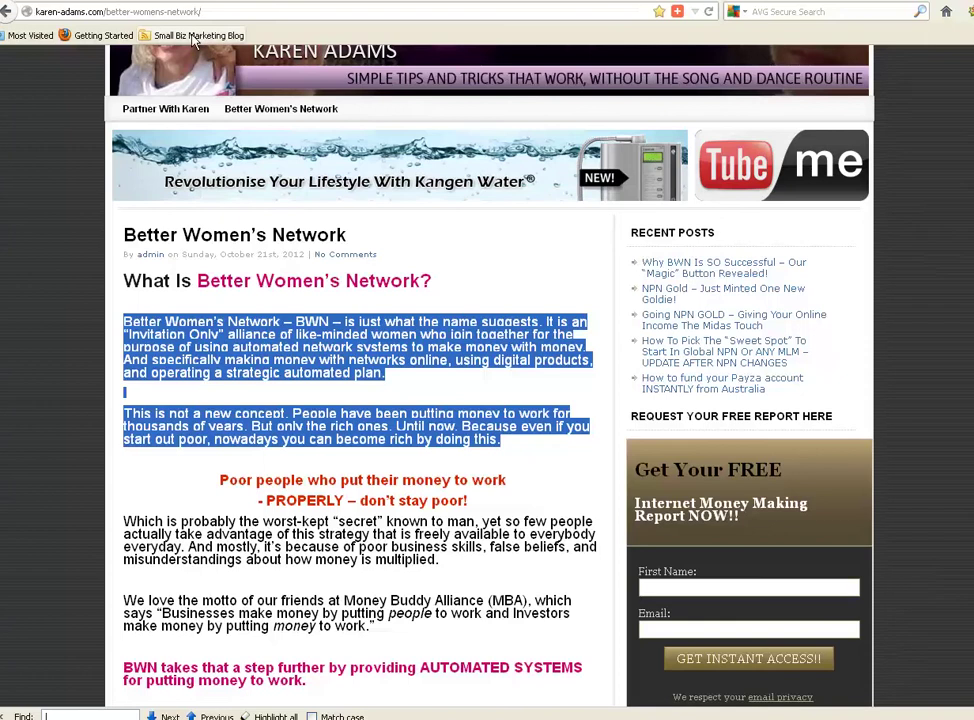
pyautogui.moveTo(212, 14); pyautogui.dragTo(18, 13)
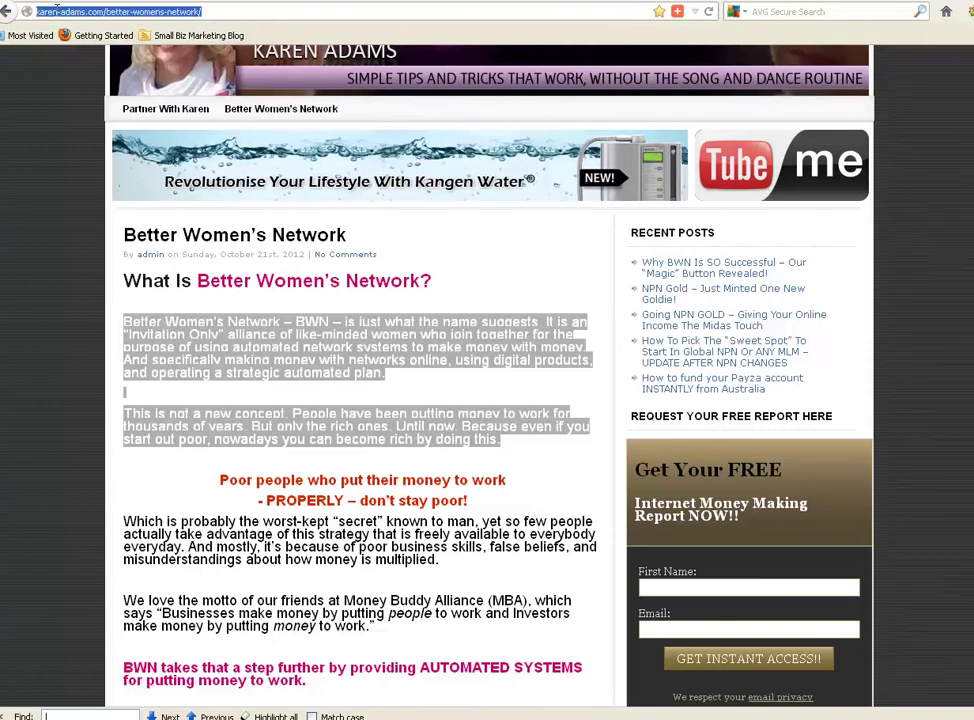
pyautogui.rightClick(58, 11)
pyautogui.click(86, 55)
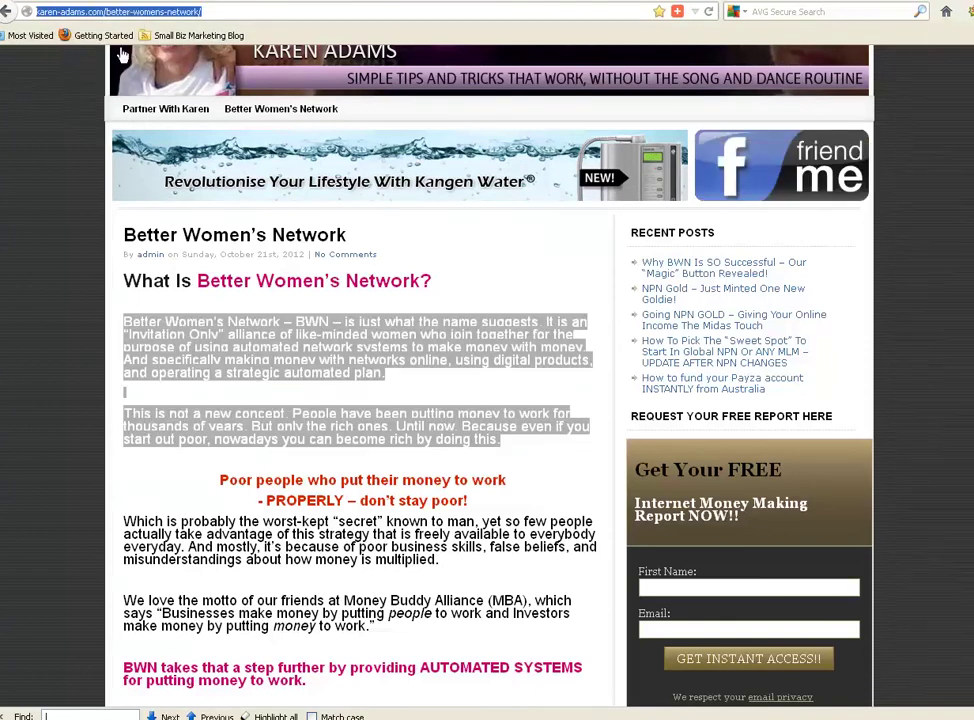
# Step: Back in the post, start a link on the whole introductory line and paste the copied page address as its URL
pyautogui.hotkey('ctrl', 'Tab')
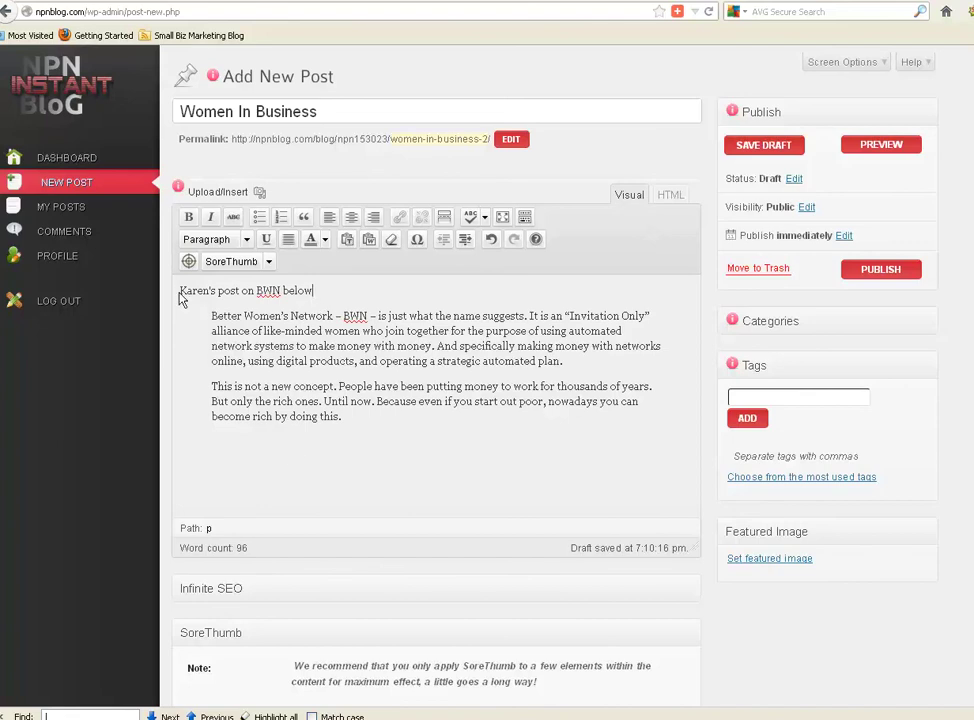
pyautogui.moveTo(179, 289); pyautogui.dragTo(313, 289)
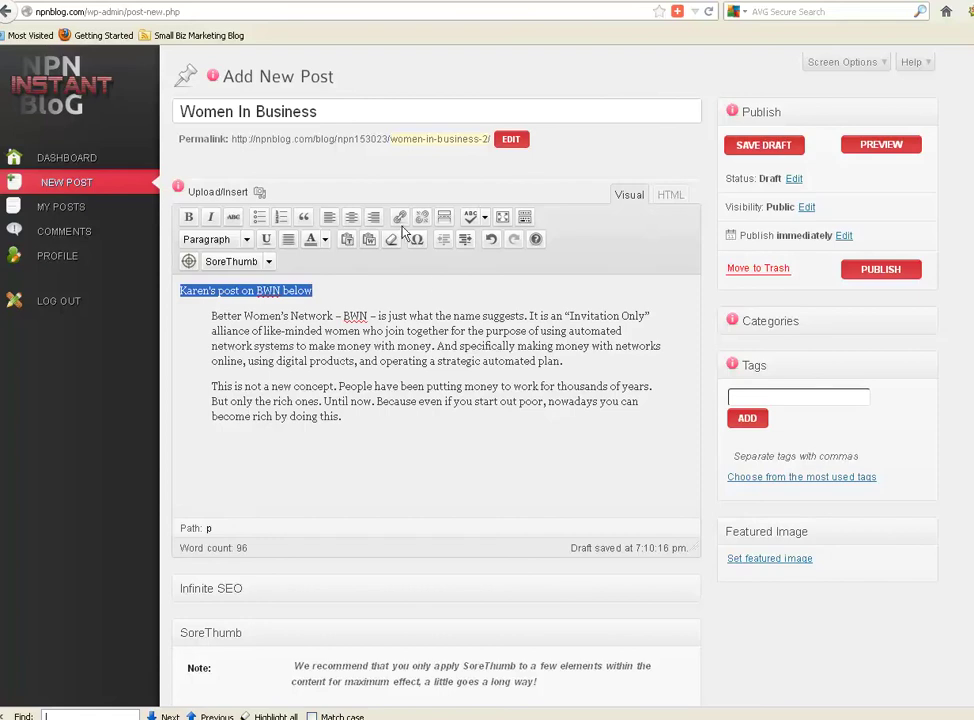
pyautogui.click(399, 218)
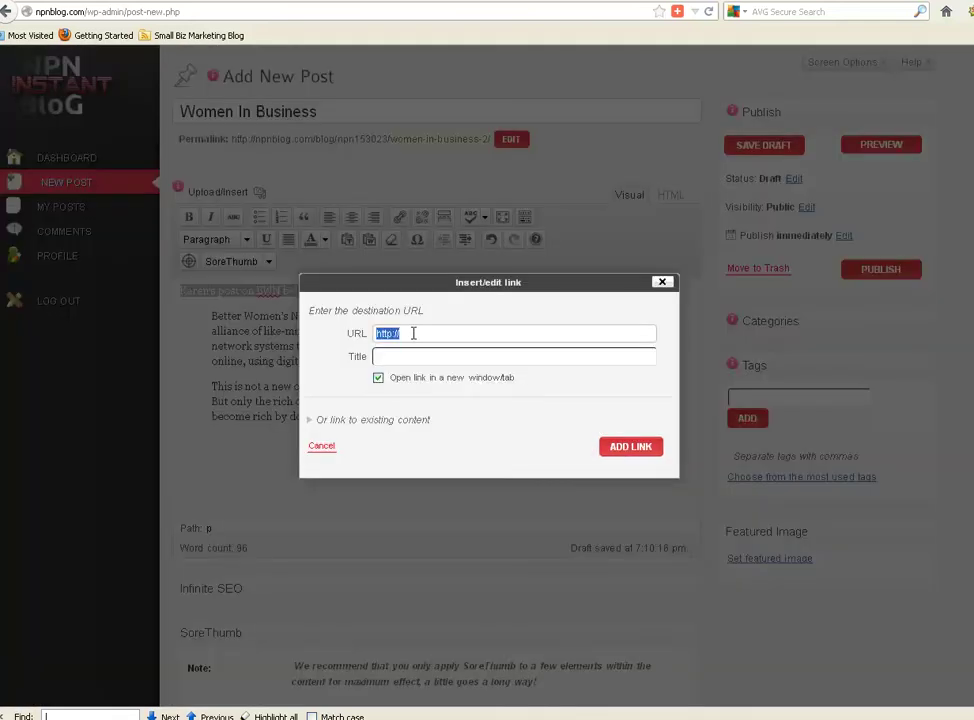
pyautogui.press('BackSpace')
pyautogui.rightClick(379, 333)
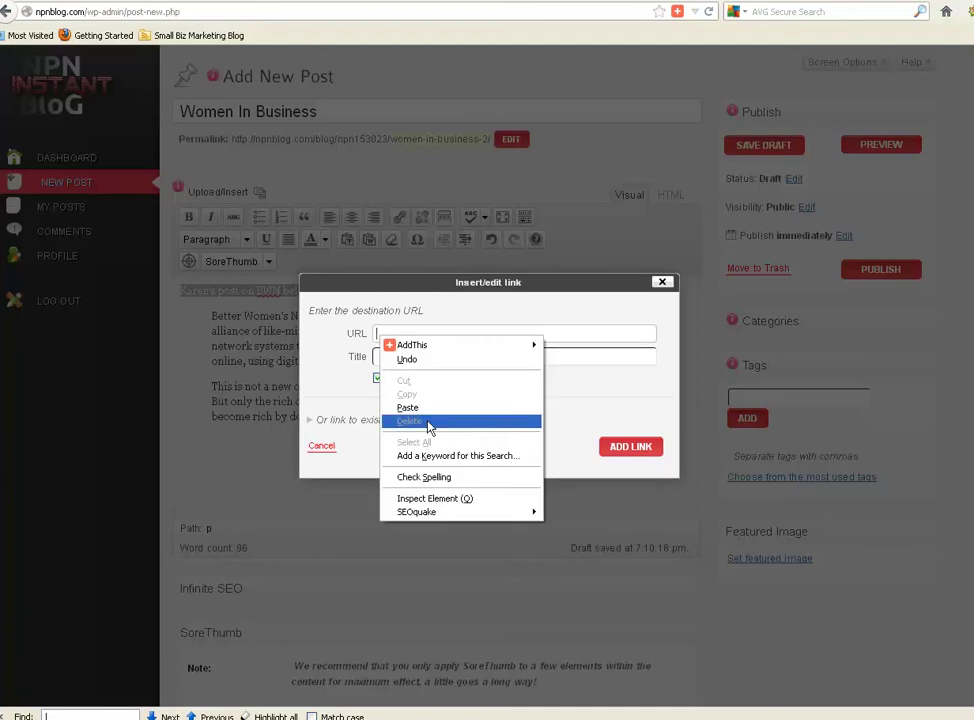
pyautogui.click(419, 406)
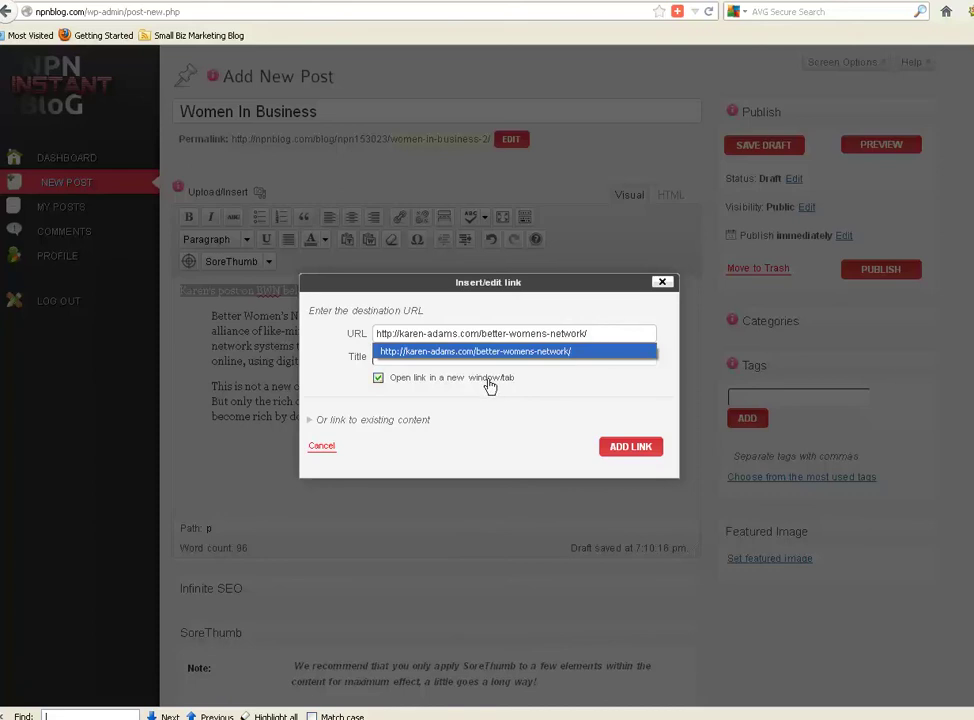
pyautogui.click(341, 396)
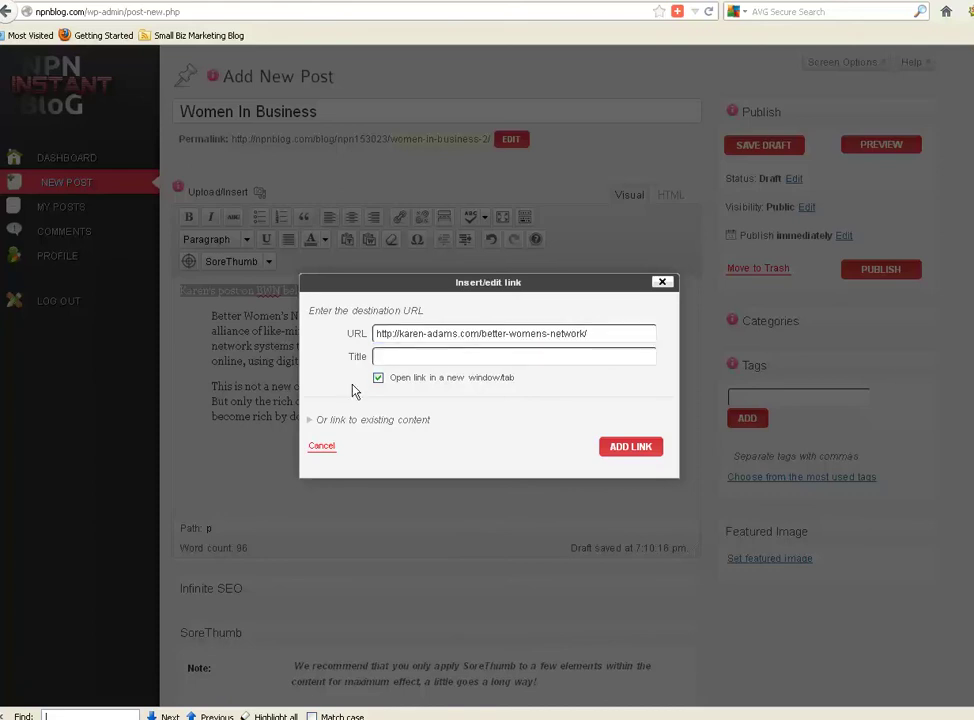
# Step: Give the link the title "Better Women's Network", keep it opening in a new window/tab, and add it
pyautogui.click(386, 358)
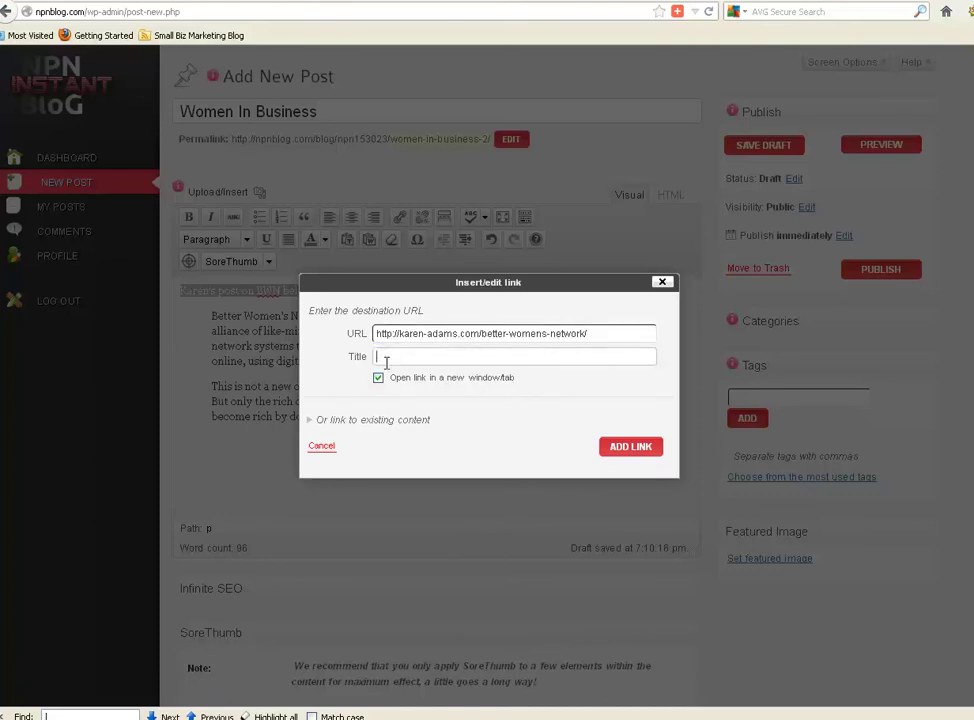
pyautogui.write('Bet')
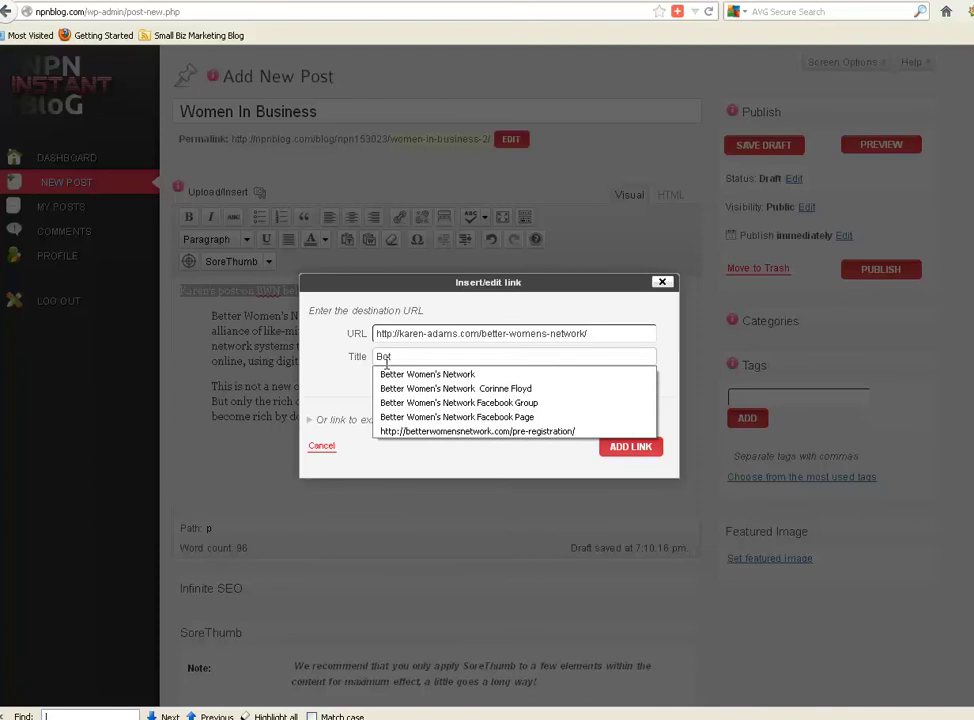
pyautogui.click(380, 374)
pyautogui.click(380, 378)
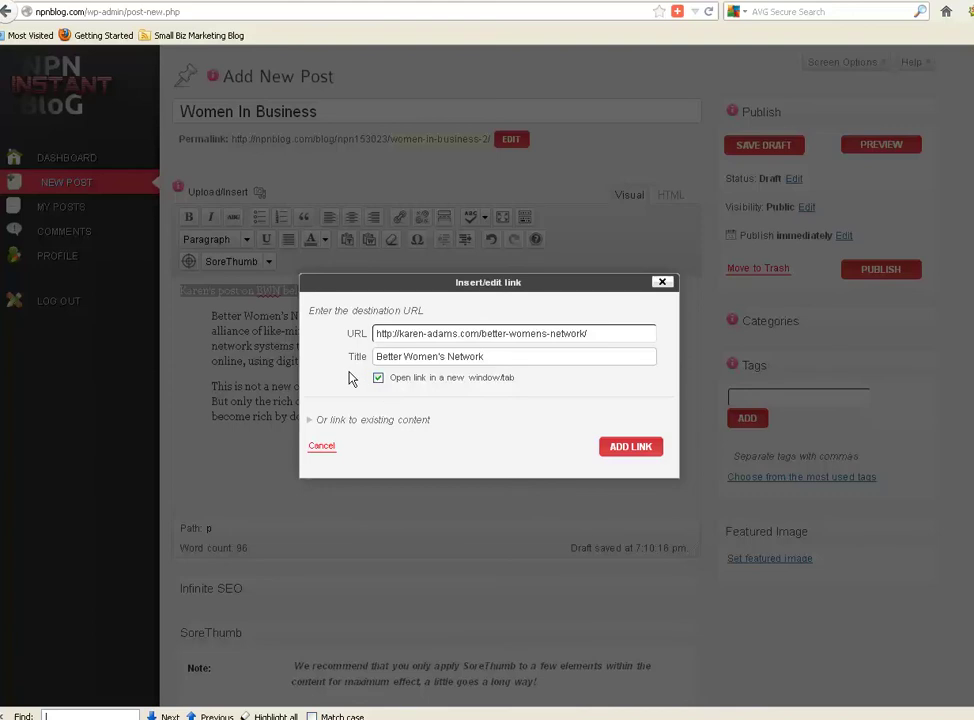
pyautogui.click(615, 449)
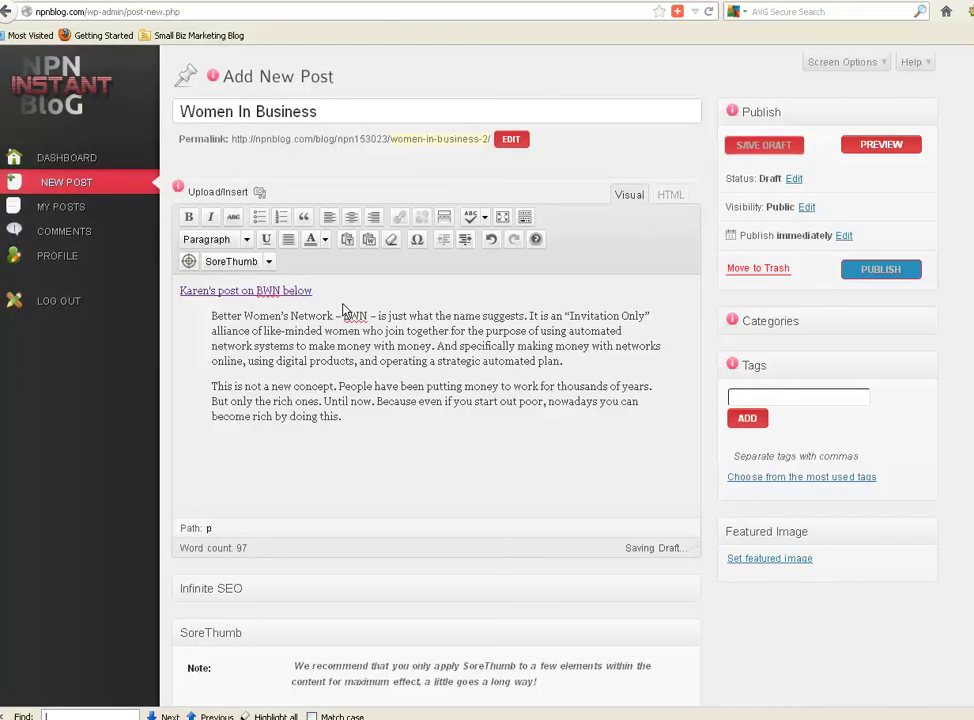
# Step: Below the blockquote, add a non-quoted paragraph reading "Women in Business Today"
pyautogui.click(350, 430)
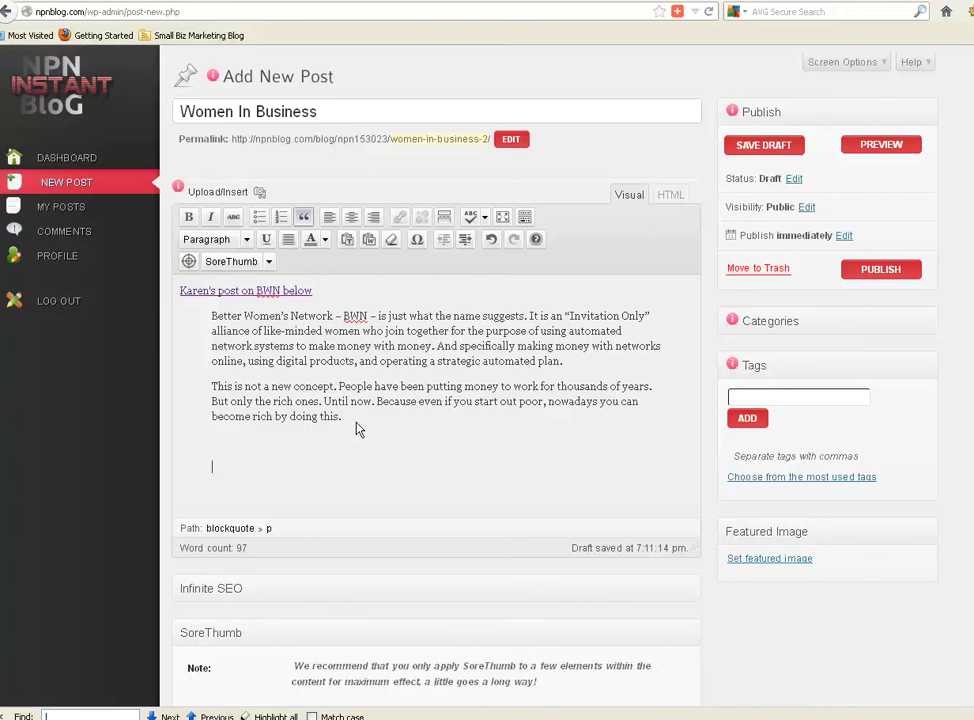
pyautogui.press('Return')
pyautogui.click(304, 217)
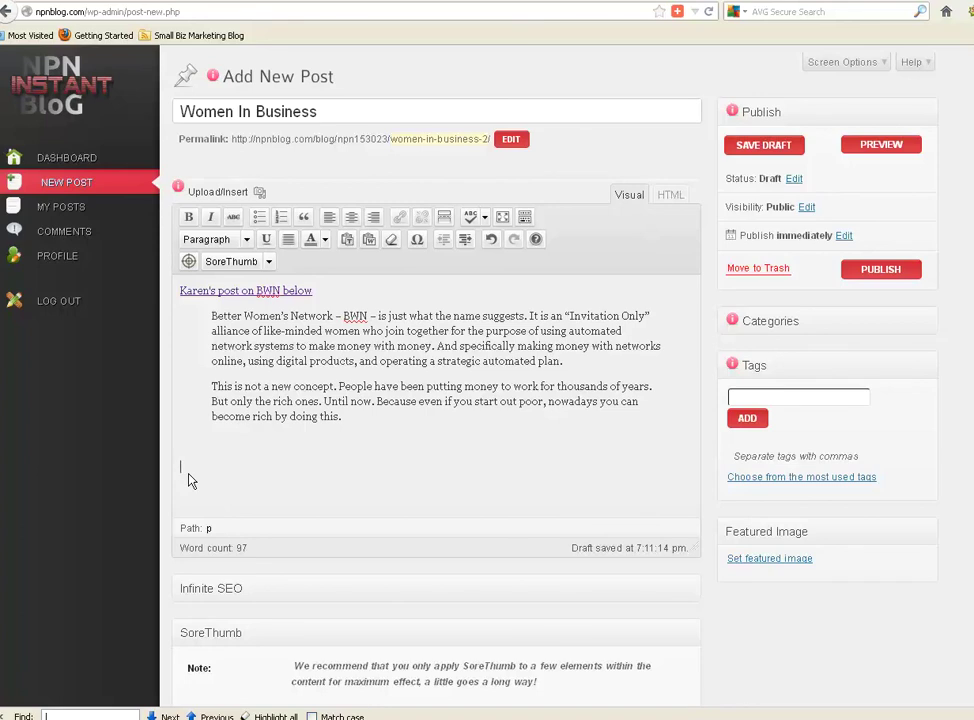
pyautogui.write('men in Business Today')
# Step: Insert two blank paragraphs above the linked introductory line at the start of the post
pyautogui.click(180, 292)
pyautogui.press('Return')
pyautogui.press('Return')
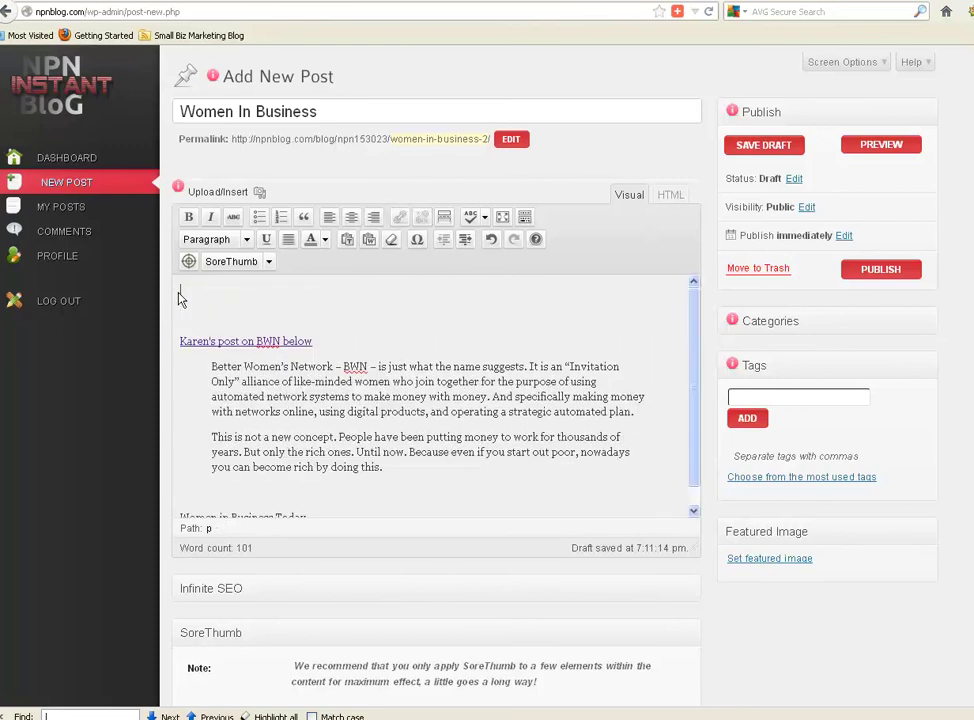
# Step: Enter "Find out more about a Women's Network" as the post's opening line and format it as Heading 1
pyautogui.write('Find out more about a Women')
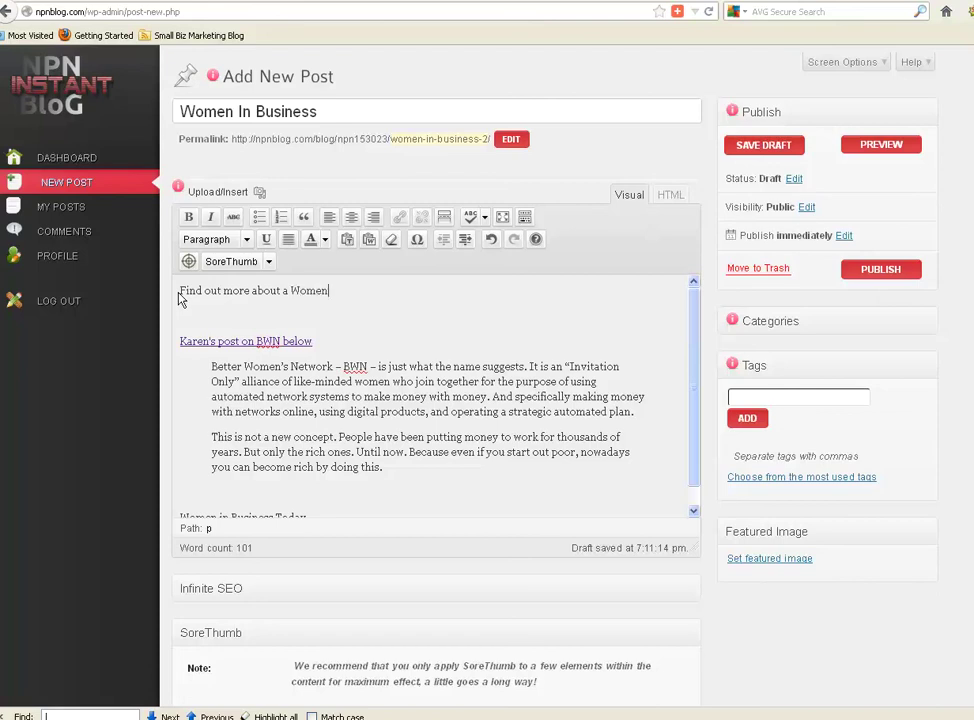
pyautogui.write("'s Network")
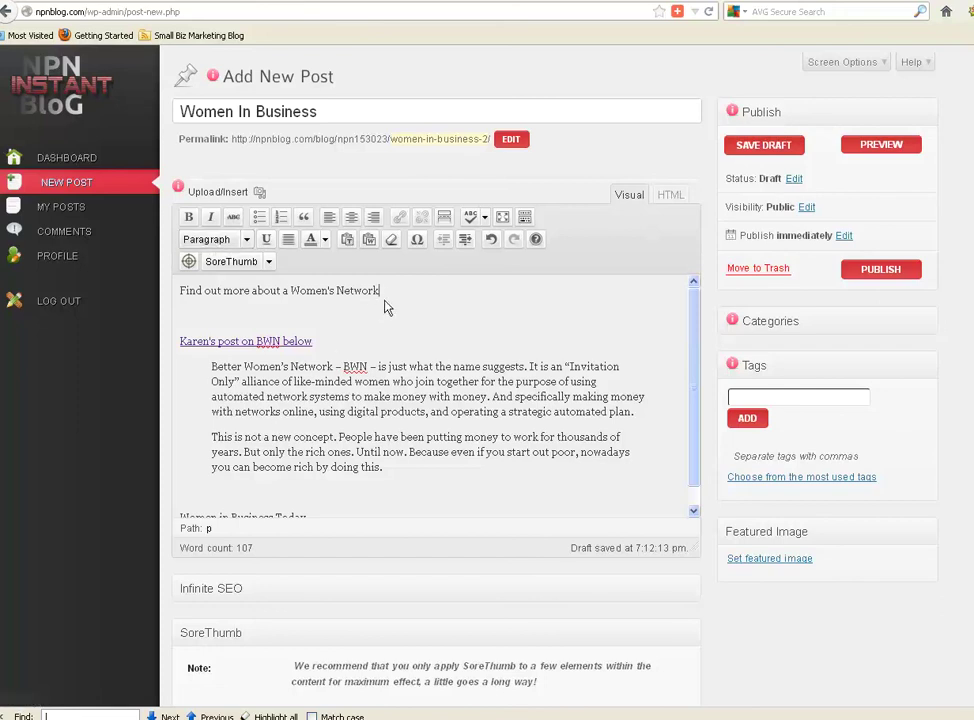
pyautogui.moveTo(379, 290); pyautogui.dragTo(173, 300)
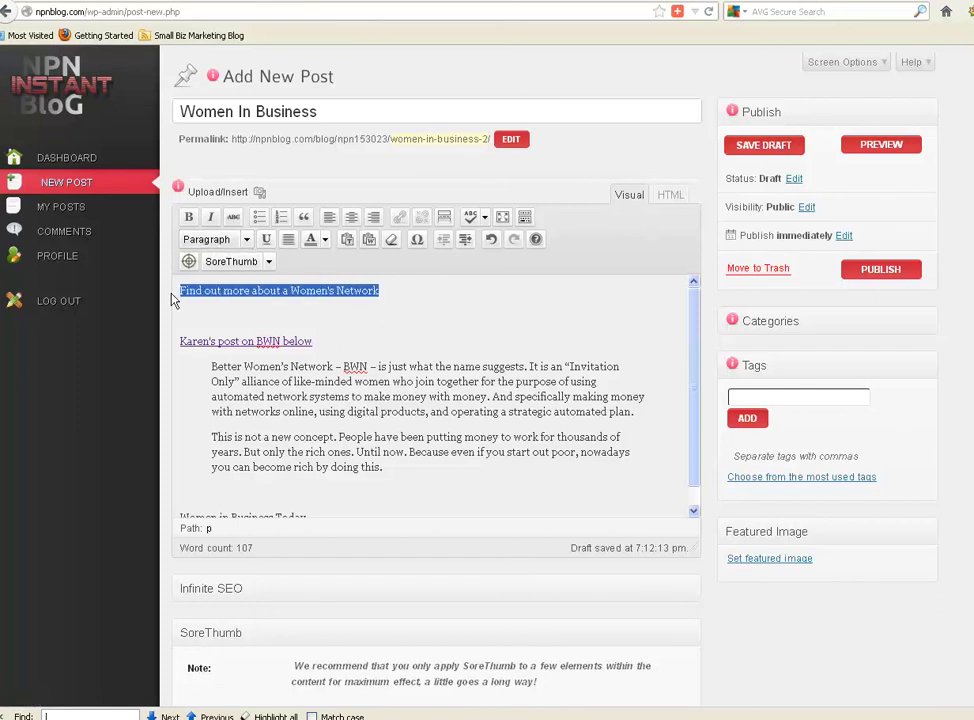
pyautogui.click(246, 239)
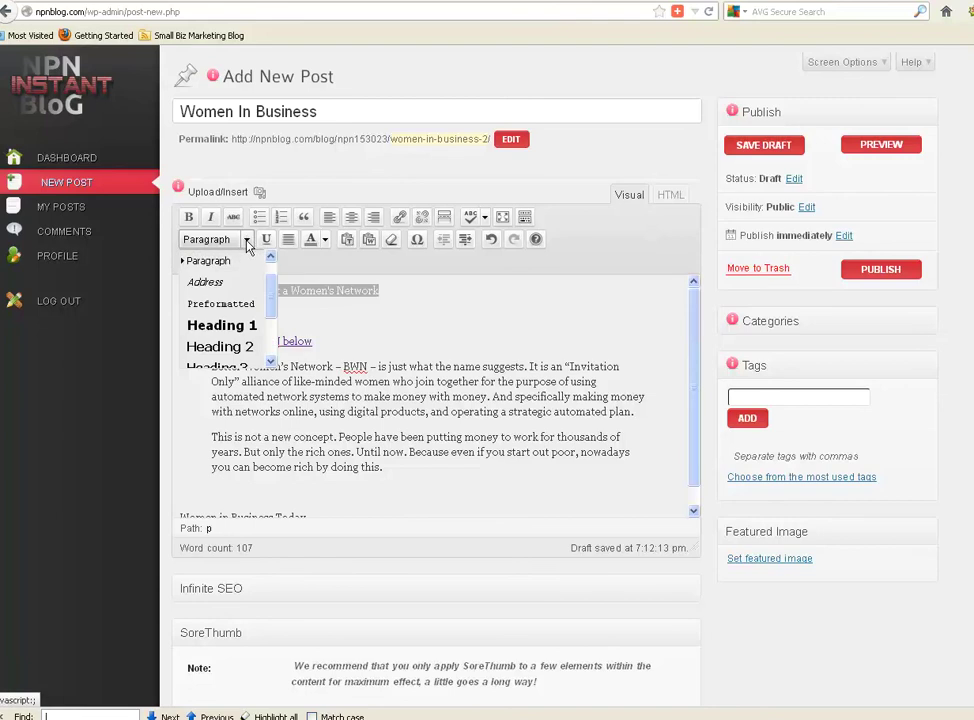
pyautogui.click(223, 327)
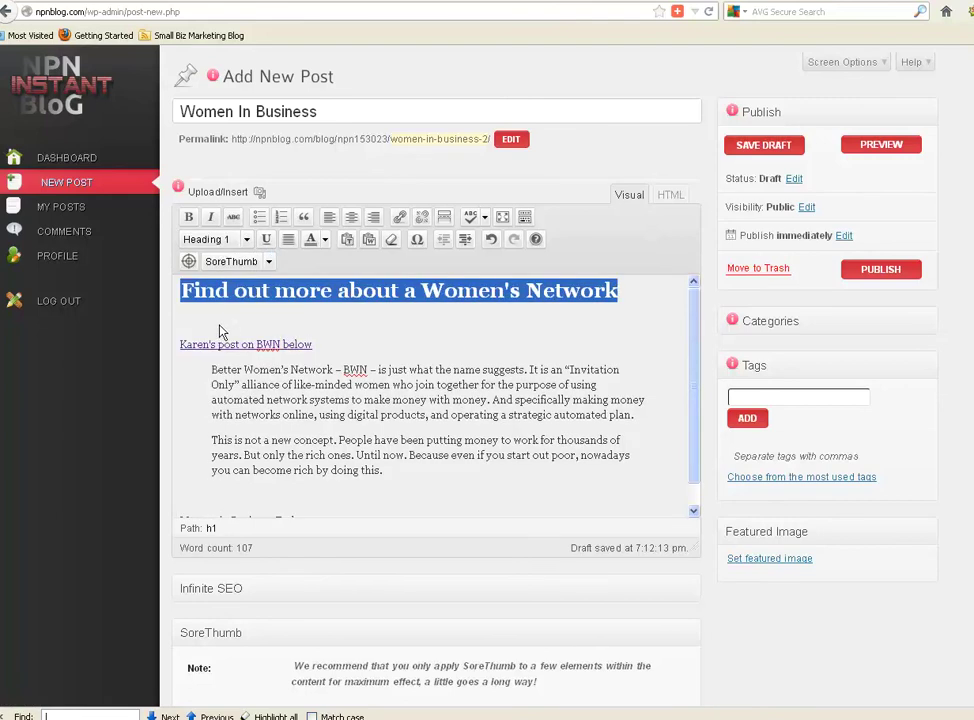
pyautogui.click(228, 328)
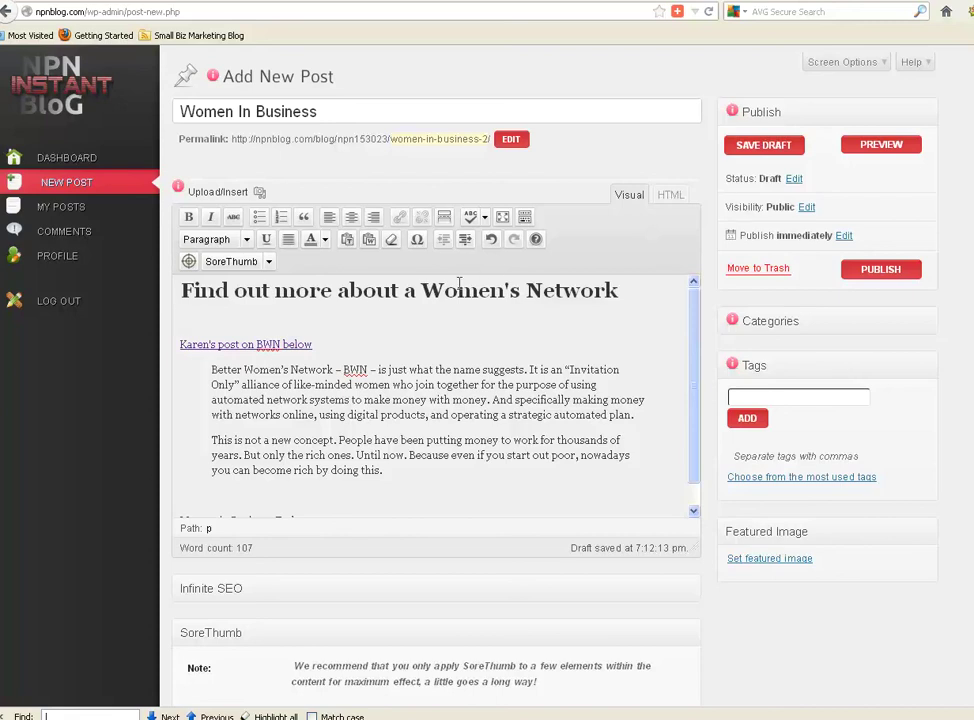
pyautogui.click(246, 240)
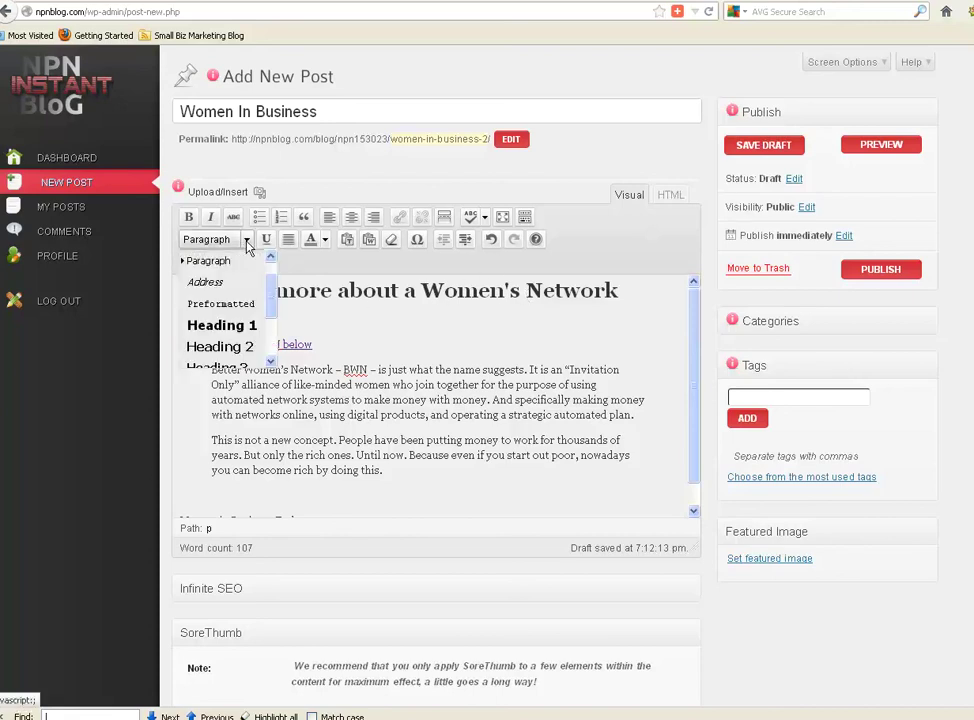
pyautogui.click(323, 318)
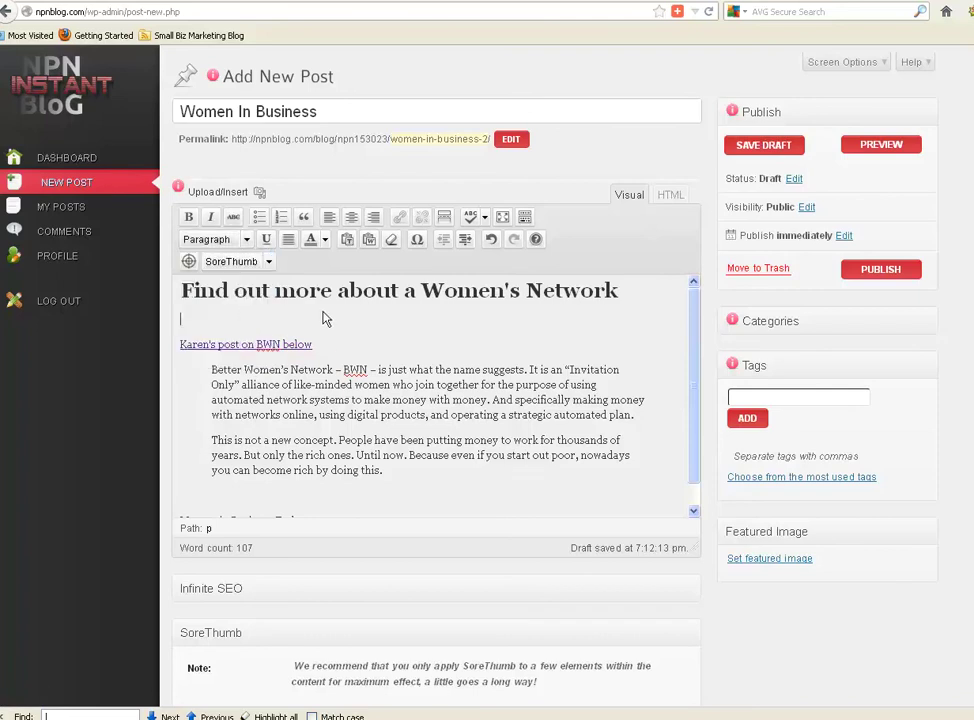
# Step: Format the "Women in Business Today" line below the blockquote as Heading 2
pyautogui.scroll(-1, 323, 318)
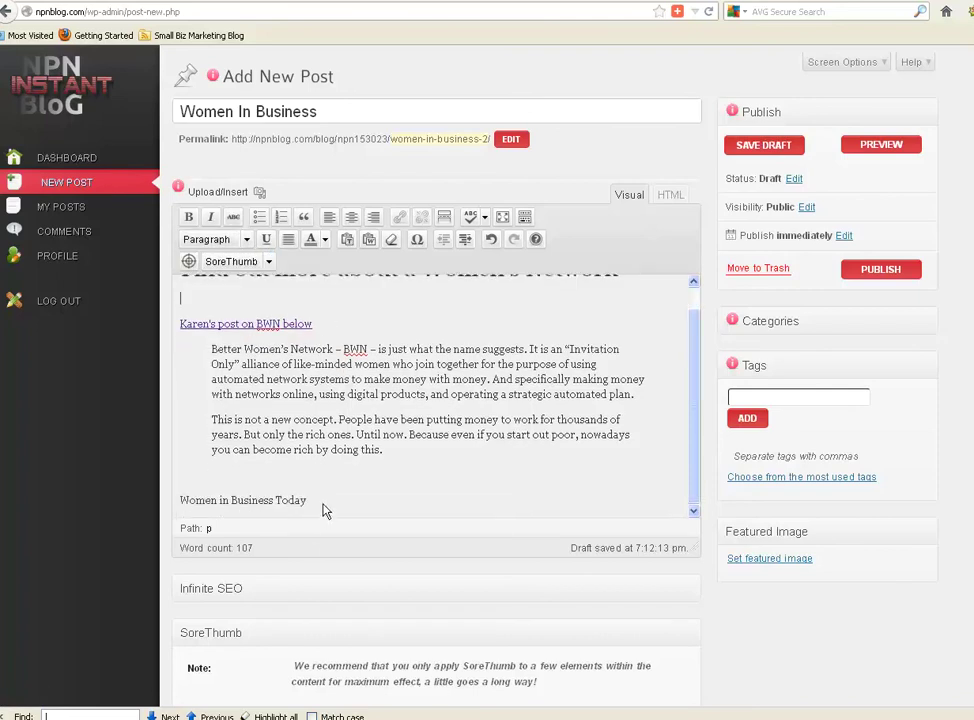
pyautogui.moveTo(307, 501); pyautogui.dragTo(181, 500)
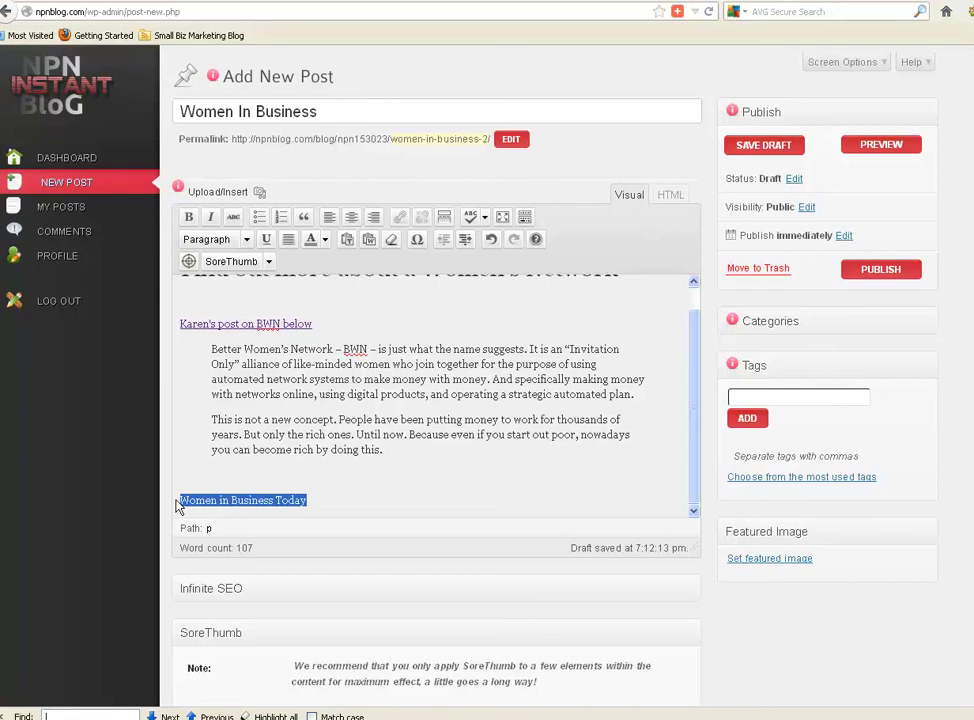
pyautogui.click(246, 240)
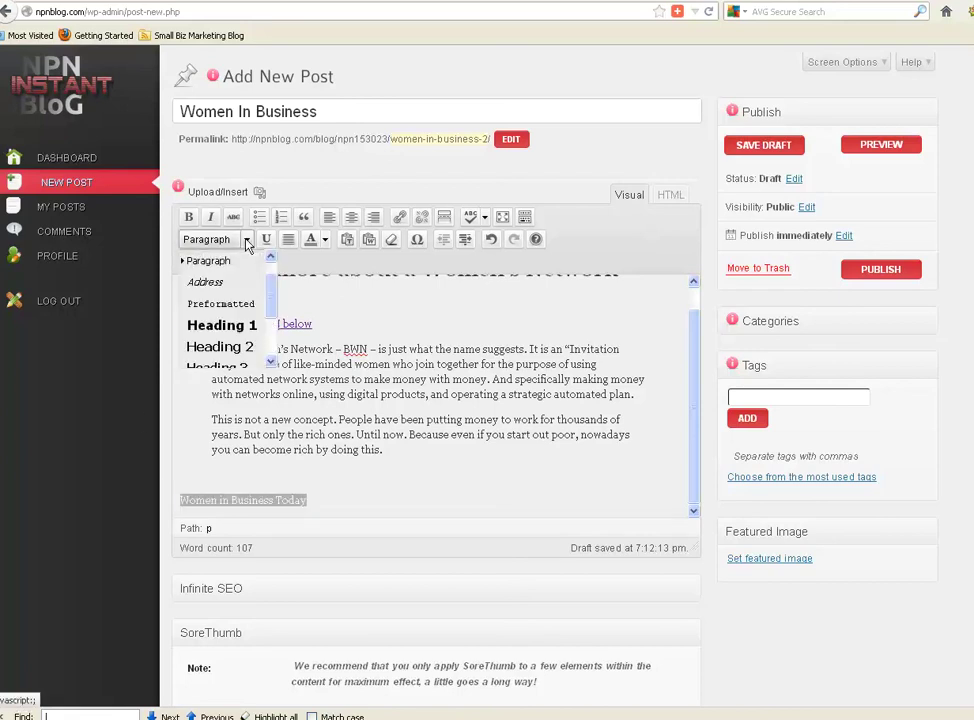
pyautogui.click(229, 348)
pyautogui.click(439, 467)
pyautogui.scroll(1, 690, 450)
pyautogui.scroll(-1, 688, 445)
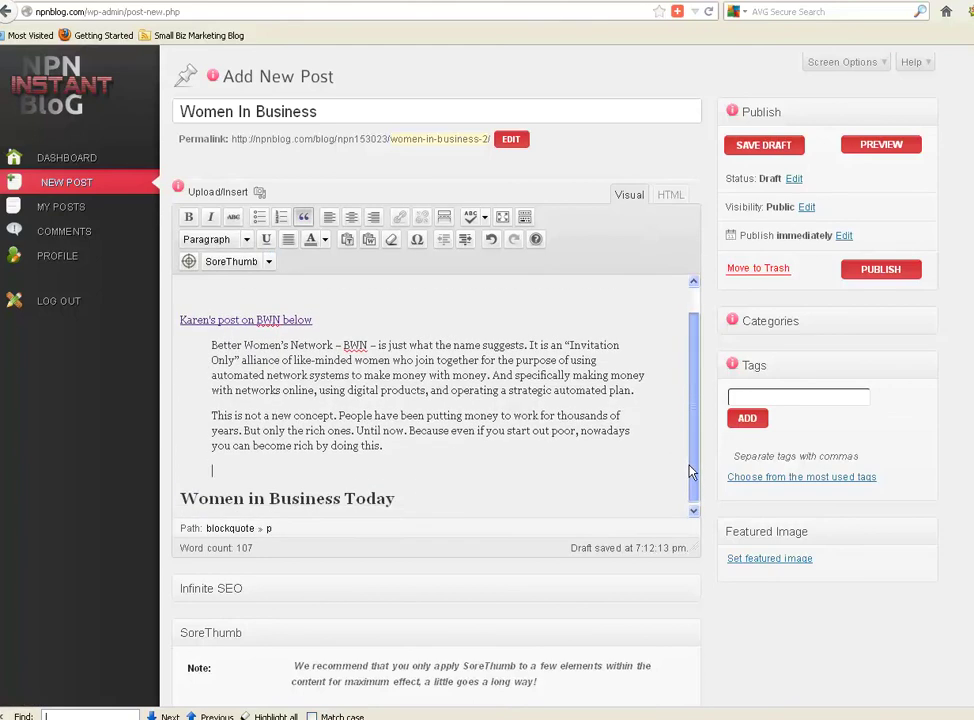
# Step: Below the "Women in Business Today" heading, add the placeholder paragraph "yadayadayadayaday" with blank space around it
pyautogui.click(402, 507)
pyautogui.press('Return')
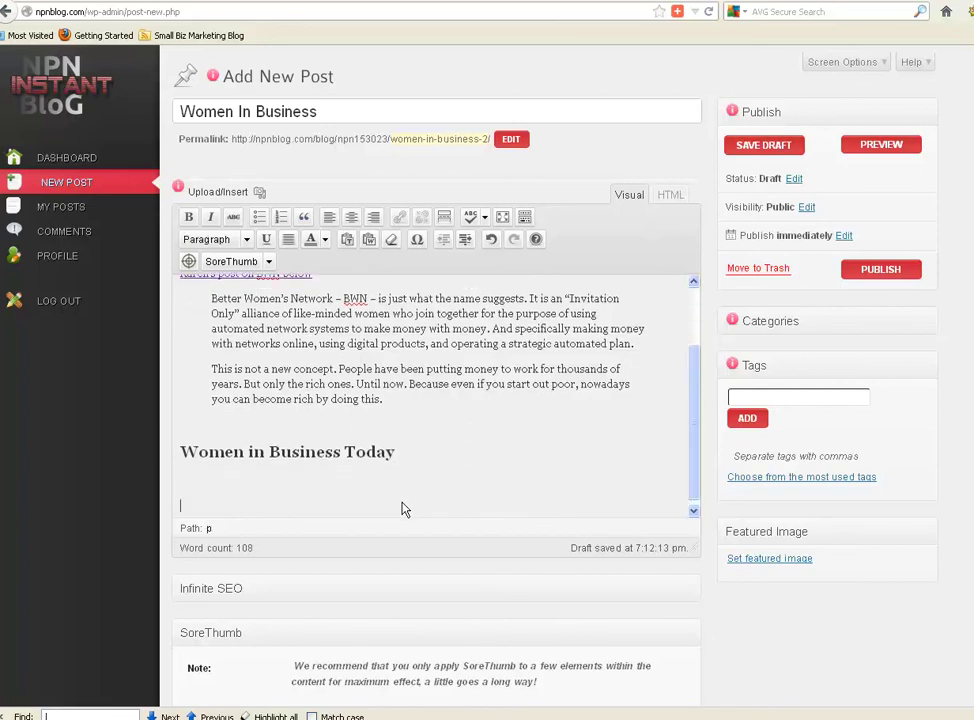
pyautogui.write('yadayadayada')
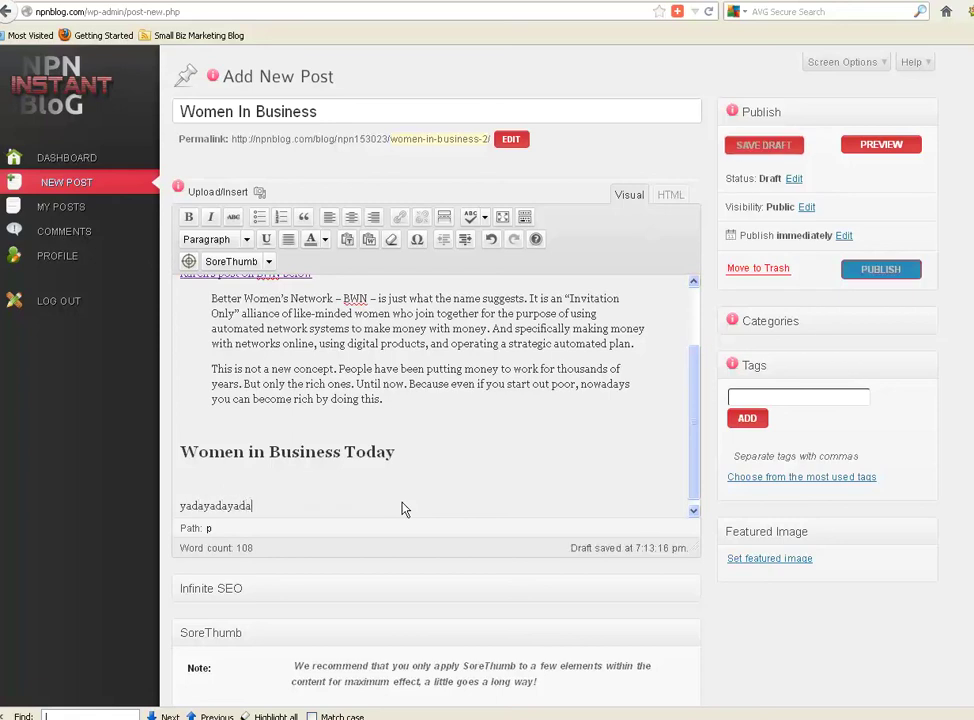
pyautogui.write('yaday')
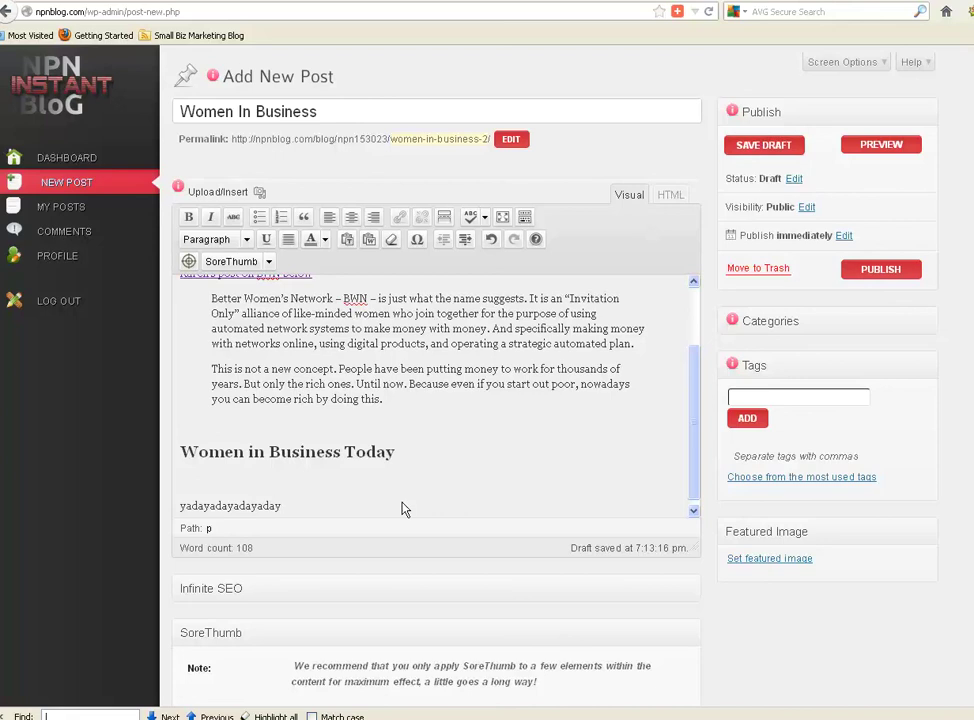
pyautogui.press('Return')
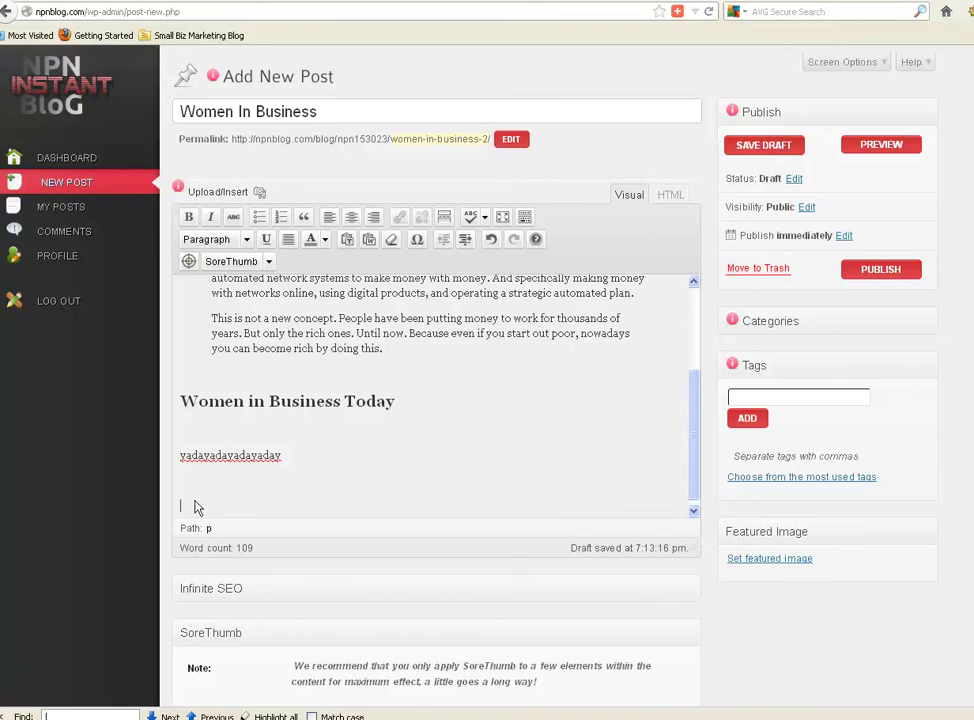
# Step: Add a closing with "Sincerely," and the author's full name on separate lines at the end of the post
pyautogui.write('Sincerely,')
pyautogui.press('Return')
pyautogui.write('Corinne Floyd')
pyautogui.press('Return')
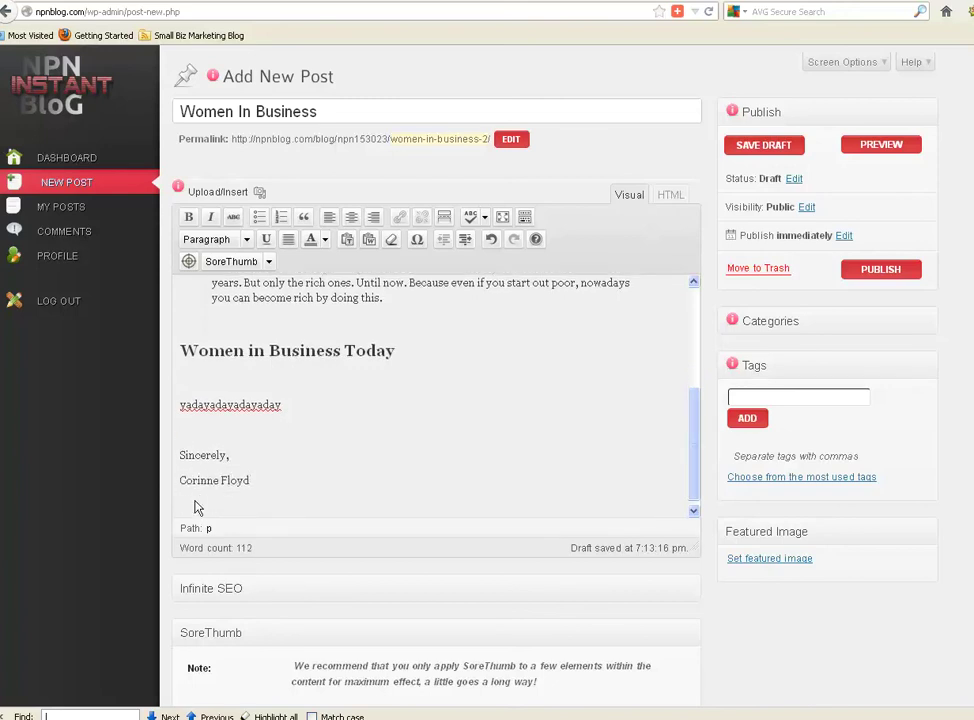
# Step: Add the postscript "P.S. Learn more work with me" below the author's name
pyautogui.write('P.S.')
pyautogui.write('Learn more workw')
pyautogui.press('BackSpace')
pyautogui.press('BackSpace')
pyautogui.write('k with me')
# Step: Format the whole P.S. line as Heading 3
pyautogui.moveTo(329, 507); pyautogui.dragTo(198, 506)
pyautogui.click(333, 510)
pyautogui.moveTo(333, 510); pyautogui.dragTo(182, 506)
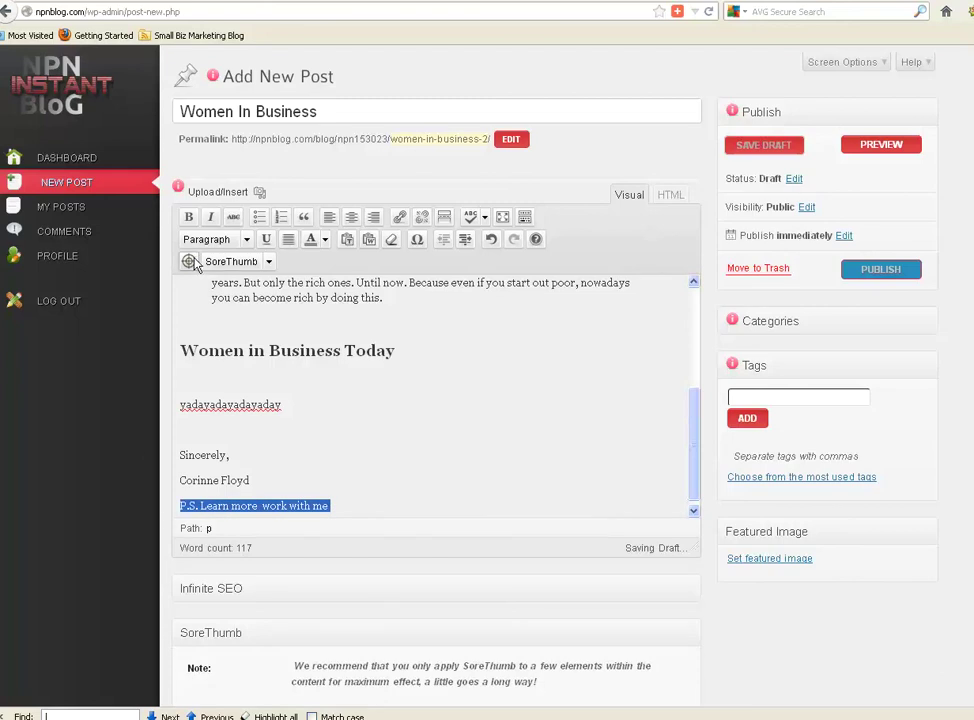
pyautogui.click(246, 239)
pyautogui.moveTo(270, 257); pyautogui.dragTo(272, 321)
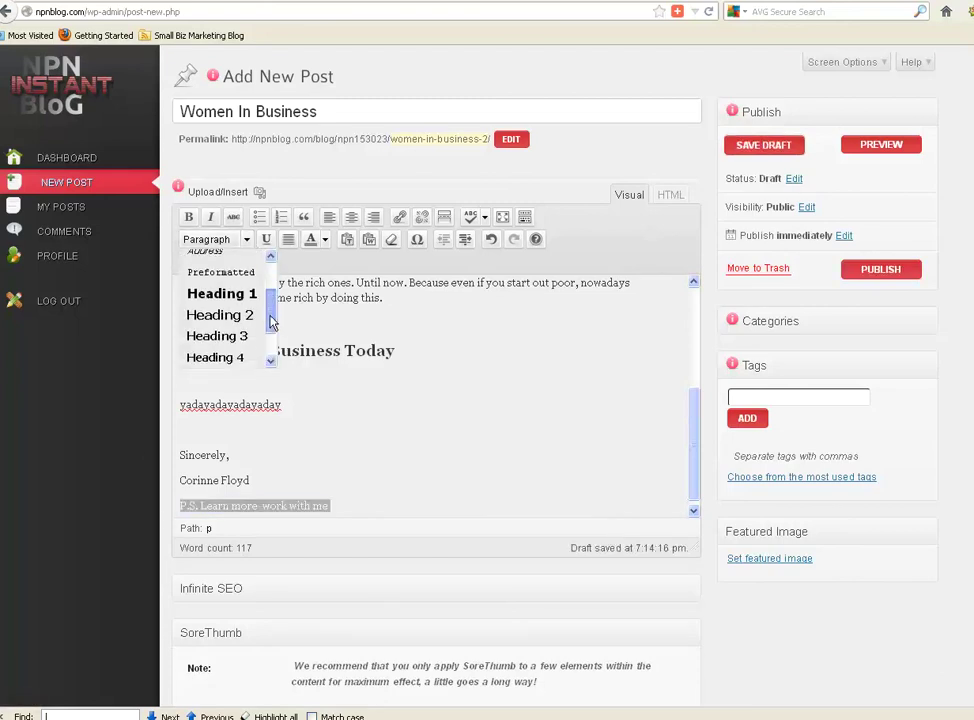
pyautogui.click(248, 337)
pyautogui.click(435, 503)
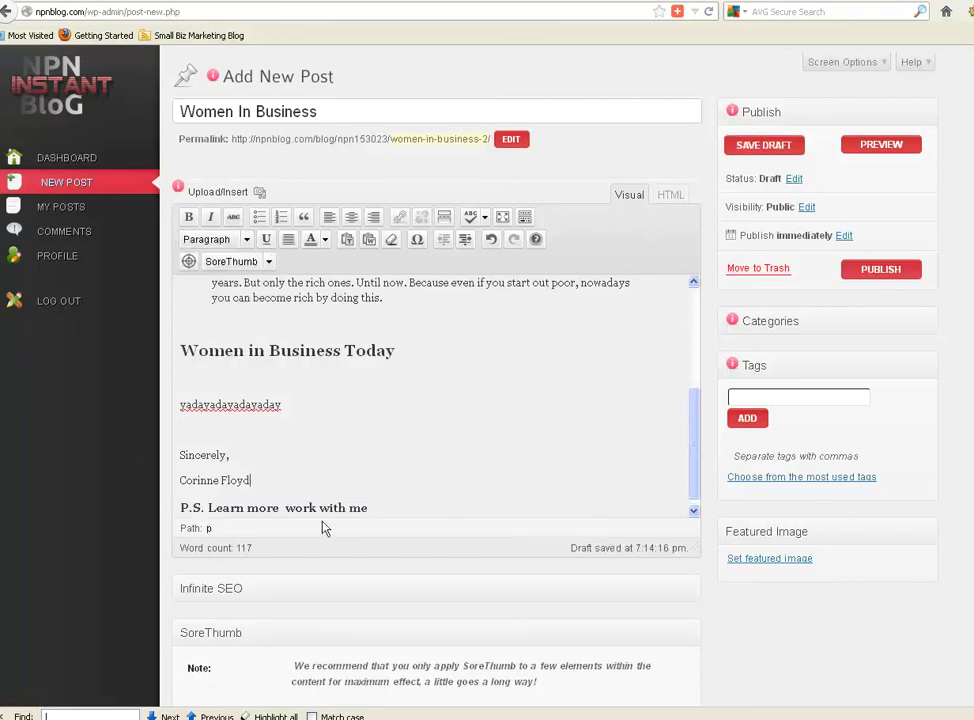
# Step: Link "work with me" in the P.S. line to the author's betterwomensnetwork.com page, keeping it opening in a new window/tab
pyautogui.moveTo(285, 508); pyautogui.dragTo(369, 508)
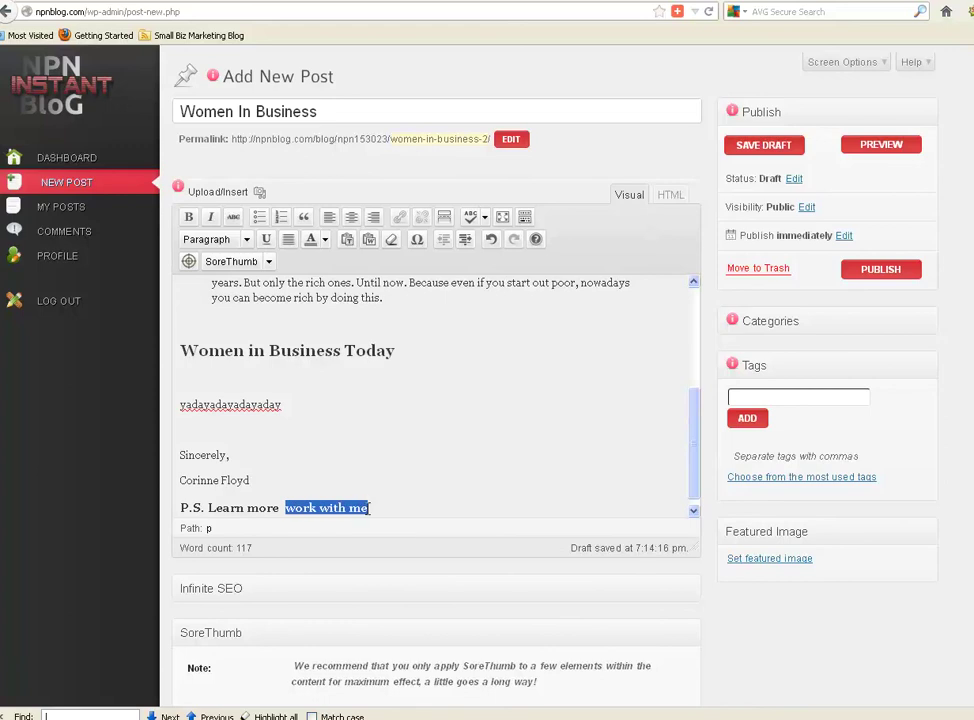
pyautogui.click(401, 220)
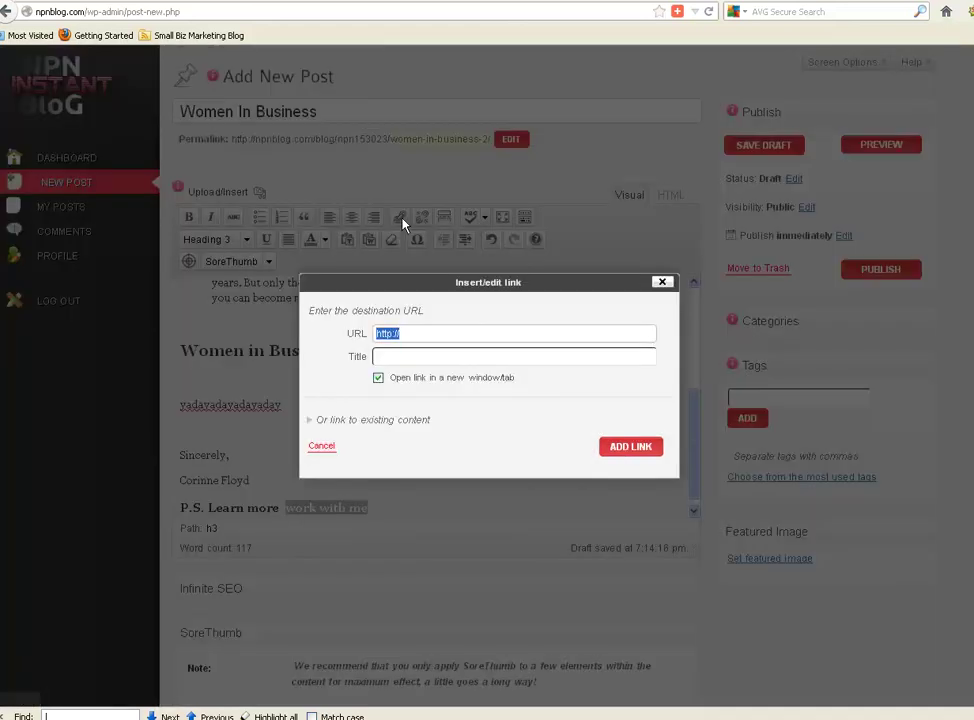
pyautogui.press('BackSpace')
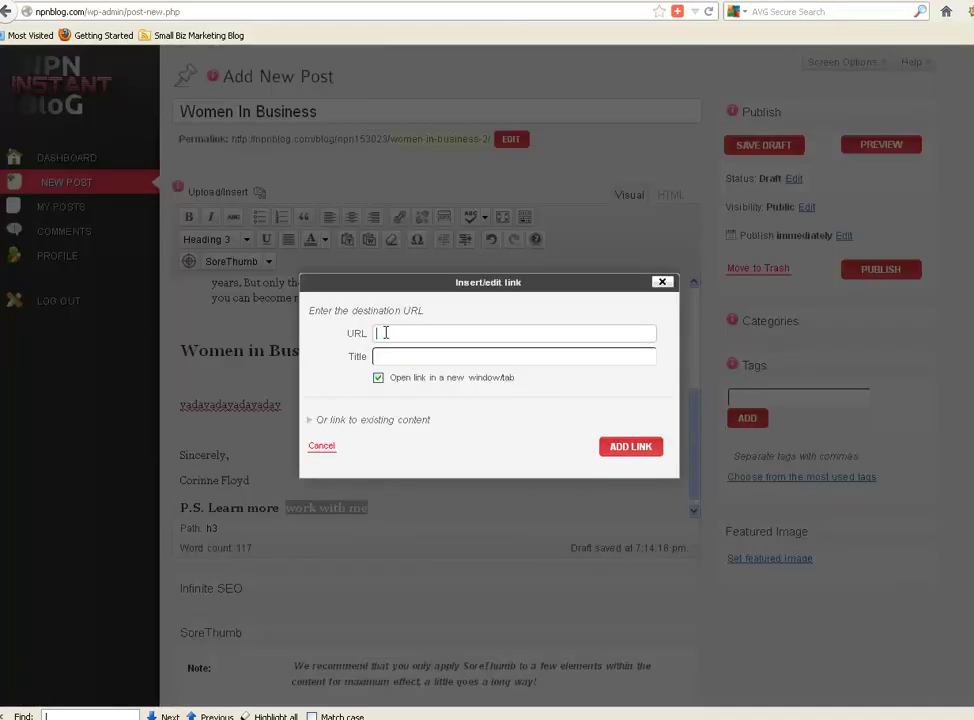
pyautogui.doubleClick(381, 333)
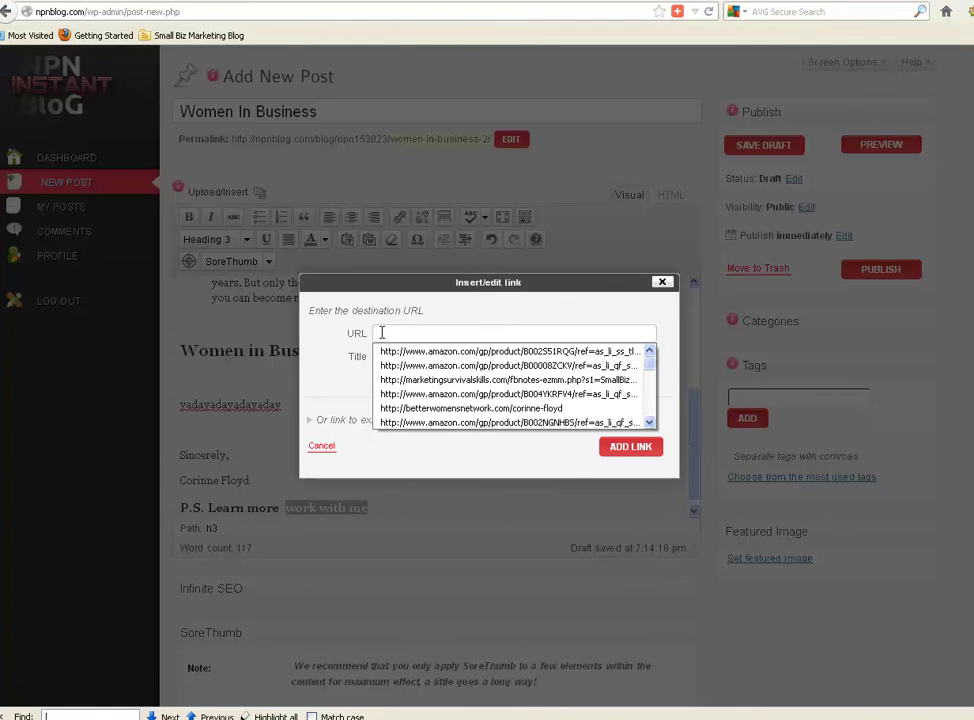
pyautogui.click(445, 408)
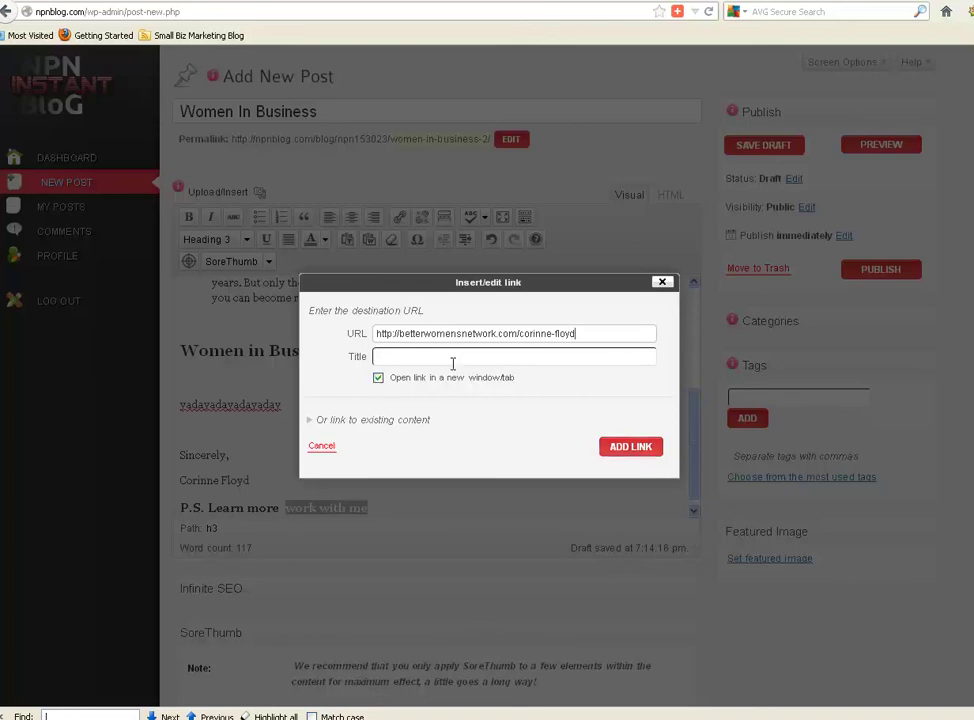
pyautogui.click(630, 446)
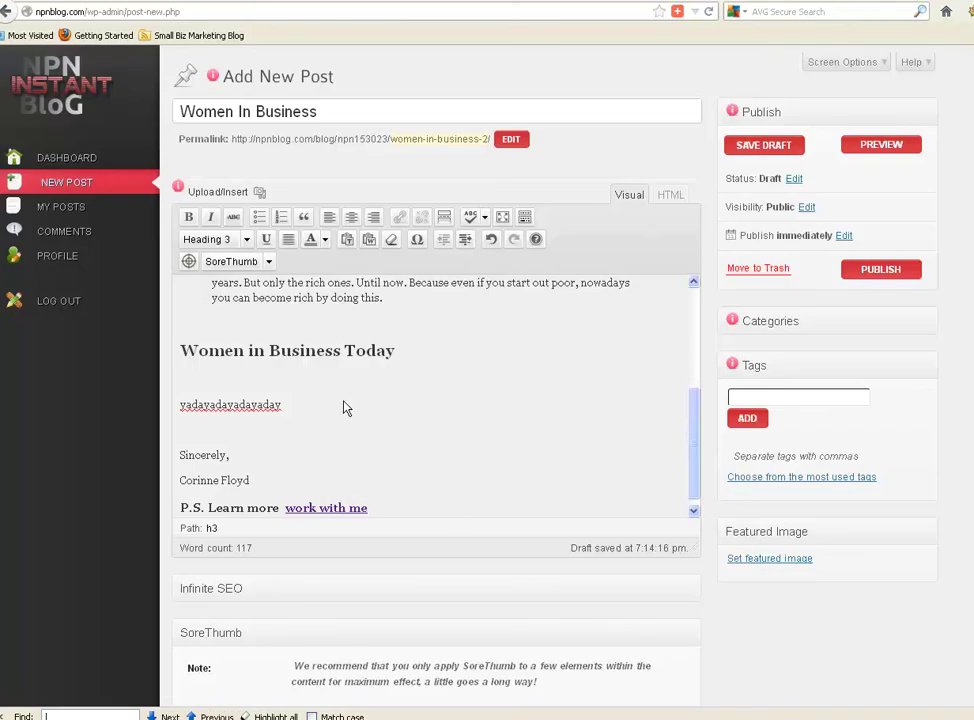
# Step: At the end of the linked introductory line, insert the Media Library image "Business networking for women", right-aligned at full size (400 × 268)
pyautogui.scroll(4, 428, 459)
pyautogui.scroll(-5, 268, 318)
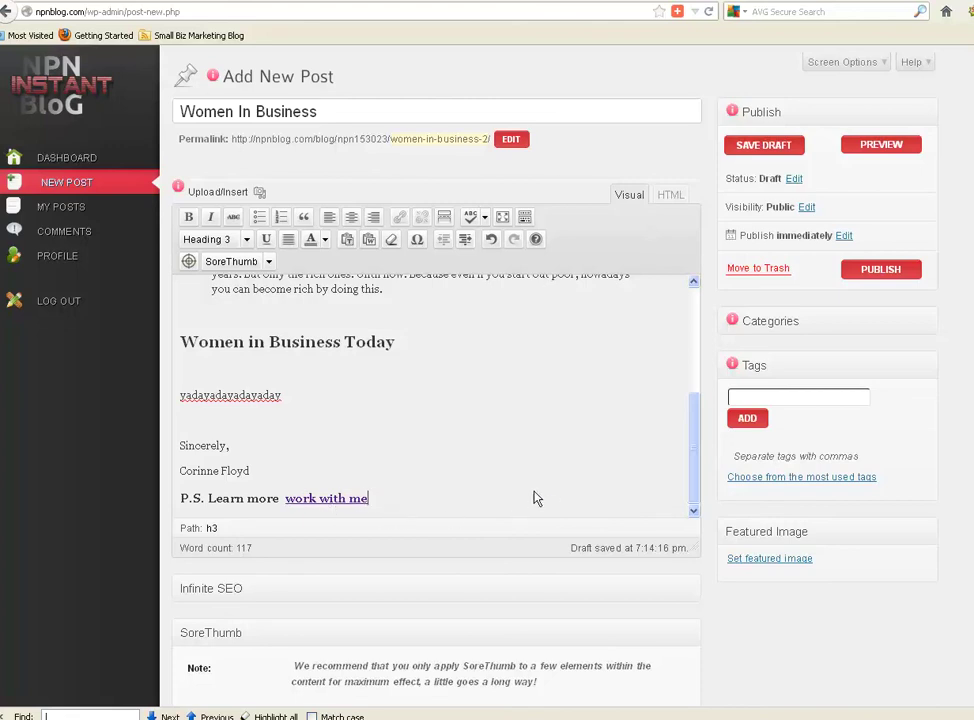
pyautogui.scroll(2, 534, 497)
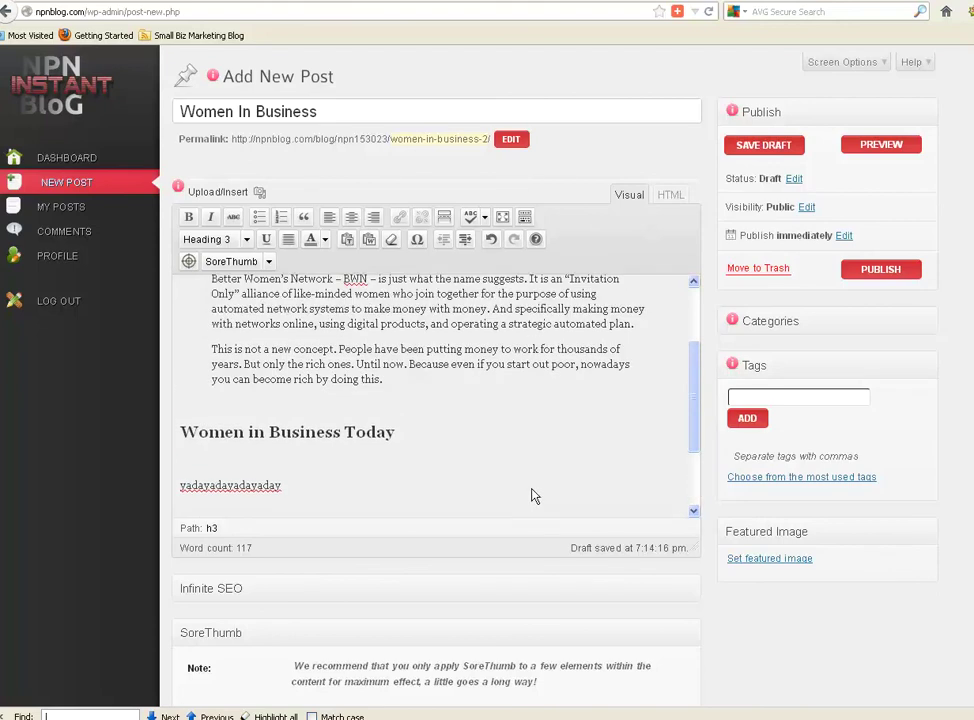
pyautogui.scroll(2, 530, 499)
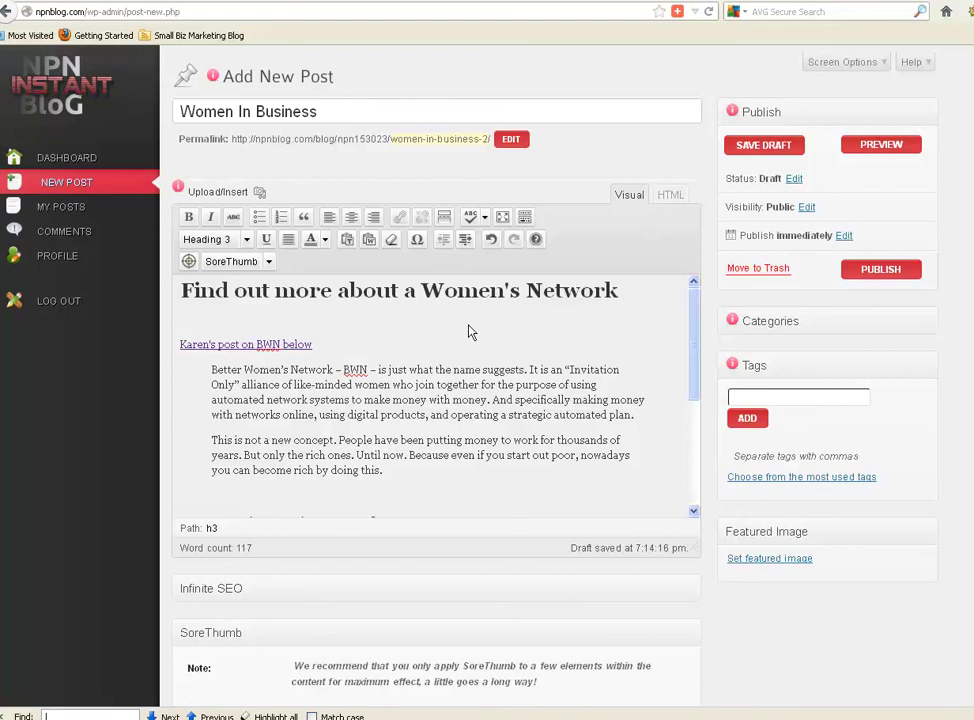
pyautogui.click(323, 351)
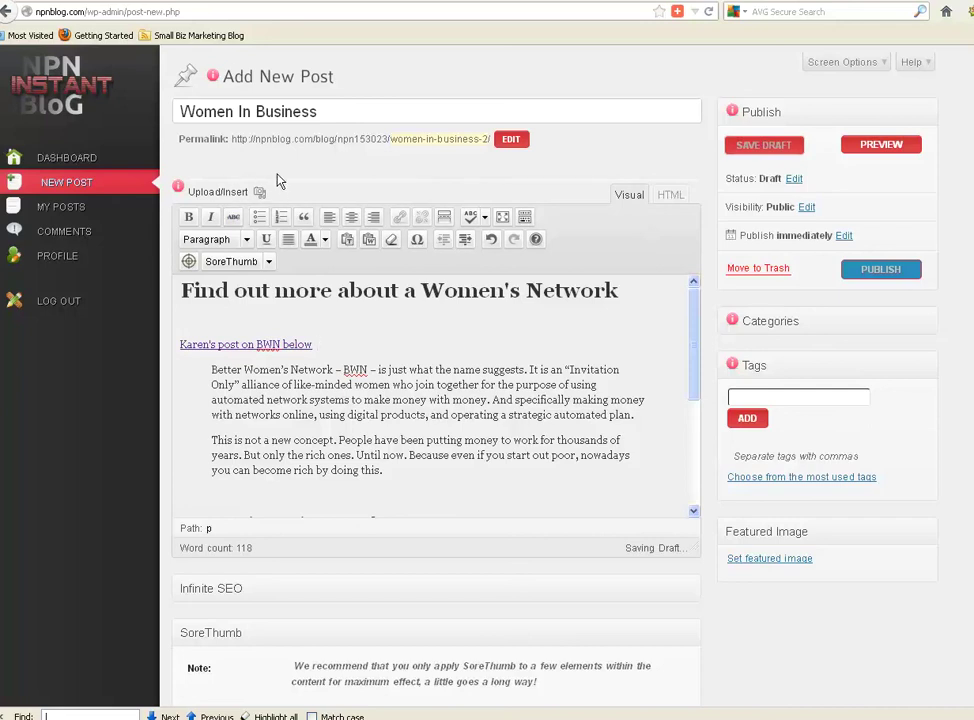
pyautogui.click(260, 192)
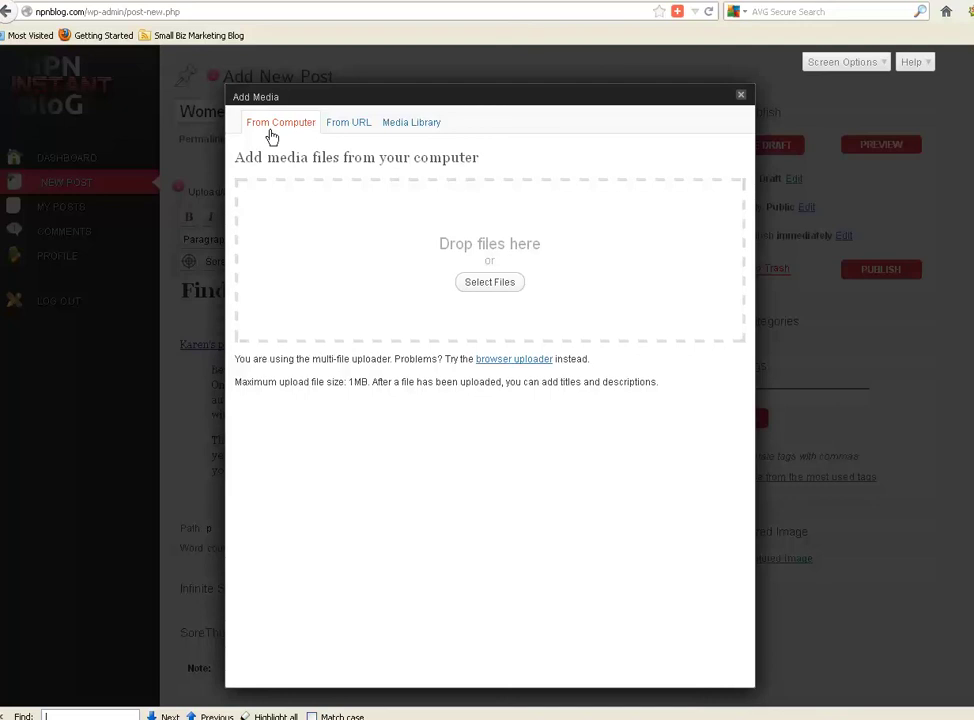
pyautogui.click(423, 130)
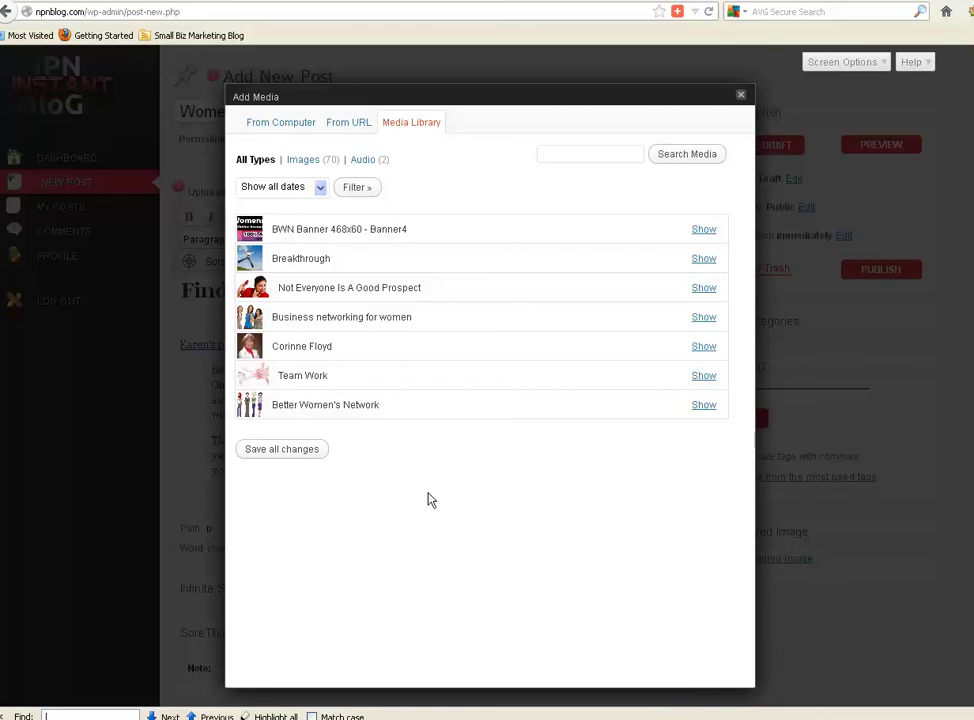
pyautogui.click(704, 318)
pyautogui.scroll(-3, 700, 320)
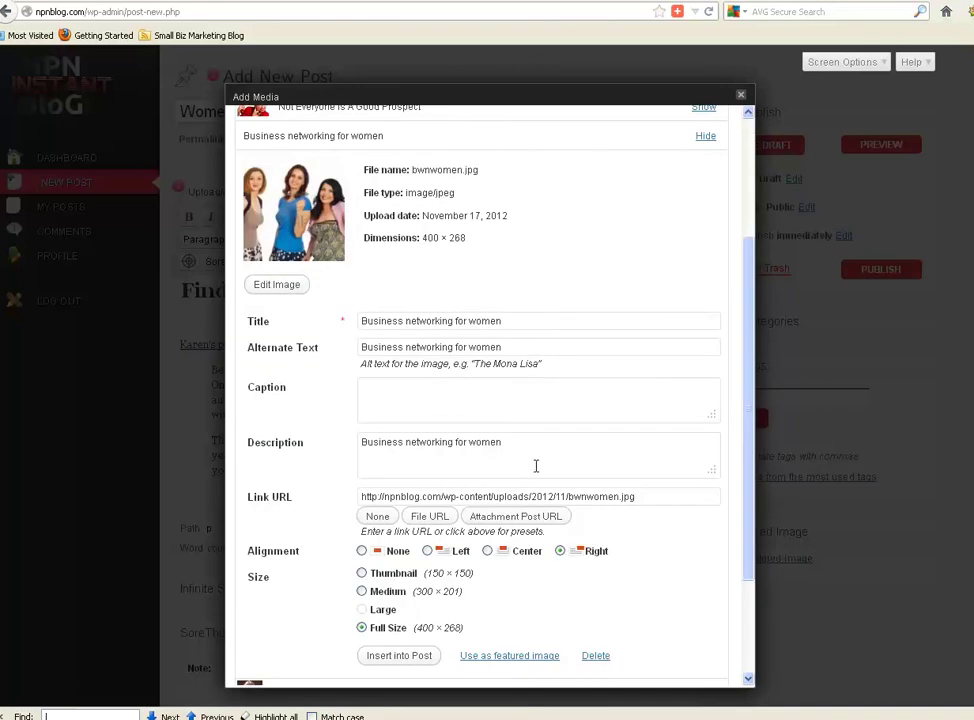
pyautogui.scroll(-2, 553, 384)
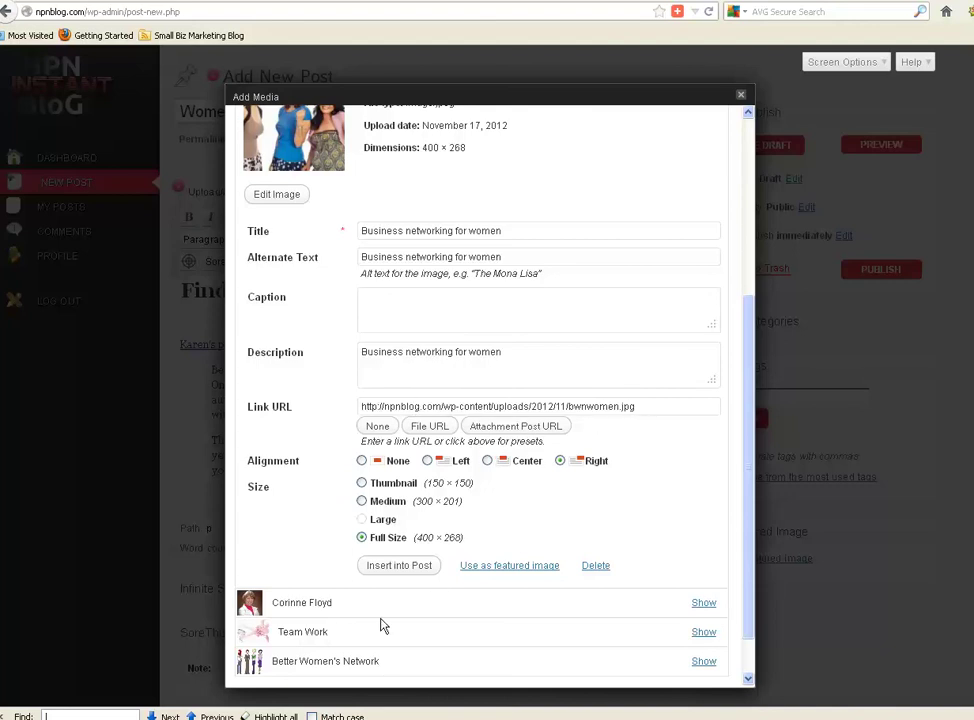
pyautogui.click(385, 568)
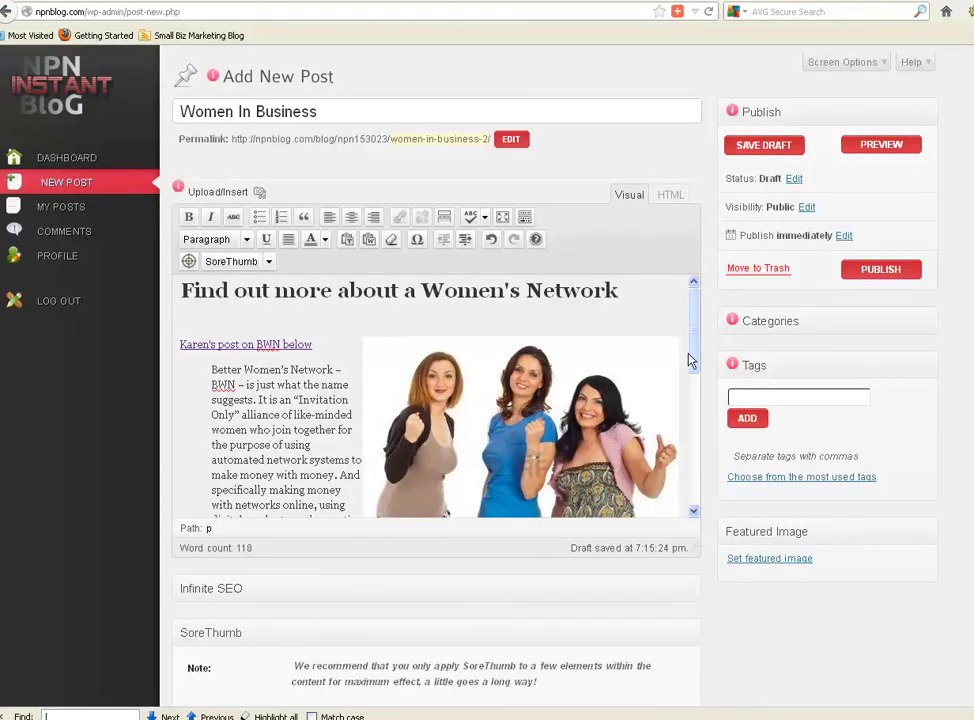
# Step: Scale the inserted image of the three women down to 70% in its image settings
pyautogui.scroll(-2, 694, 360)
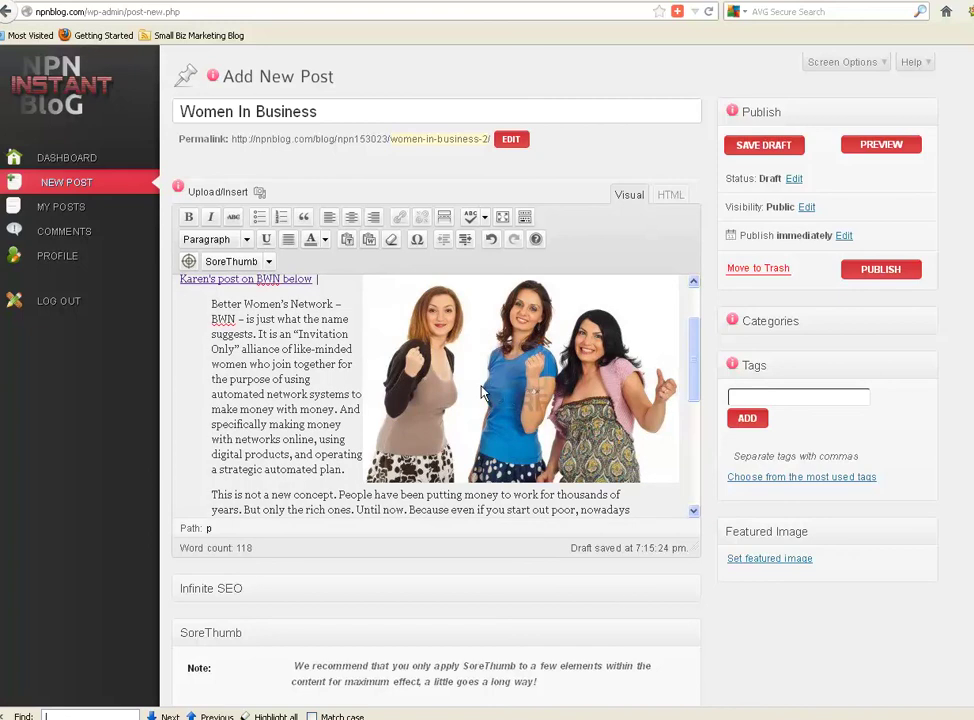
pyautogui.click(405, 314)
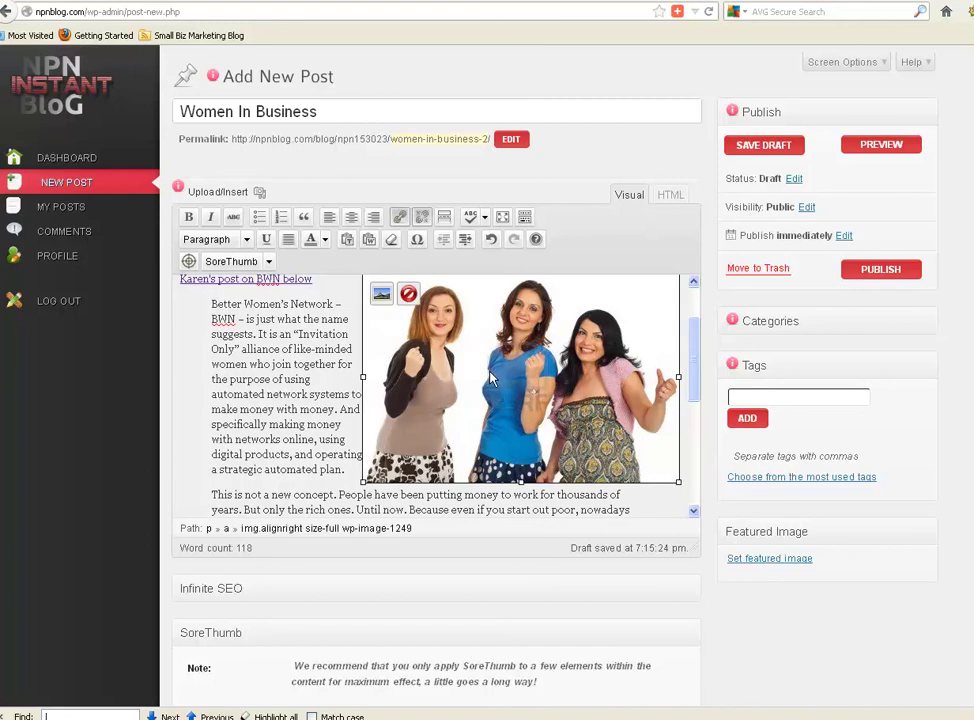
pyautogui.click(381, 296)
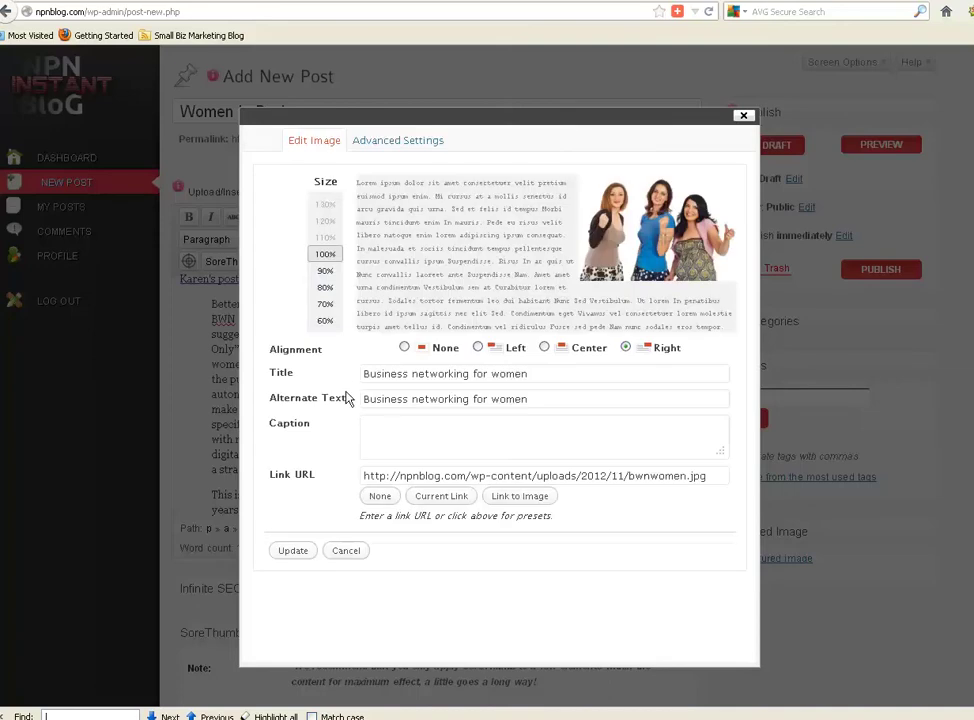
pyautogui.click(324, 287)
pyautogui.click(327, 304)
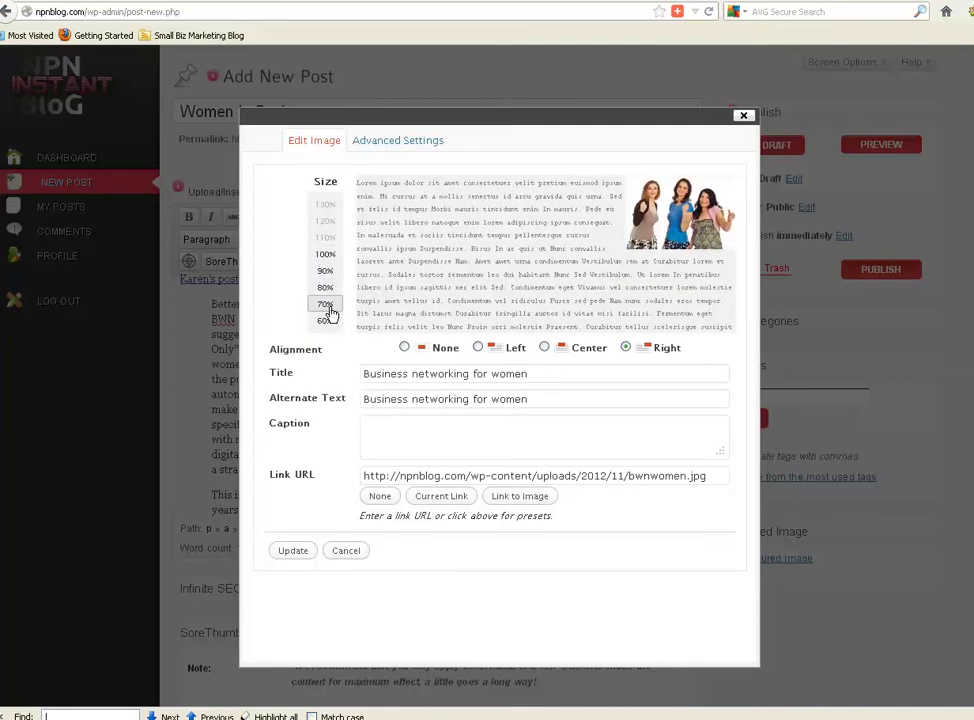
# Step: Give the image a border of 2 and a horizontal space of 10, and update it
pyautogui.click(386, 146)
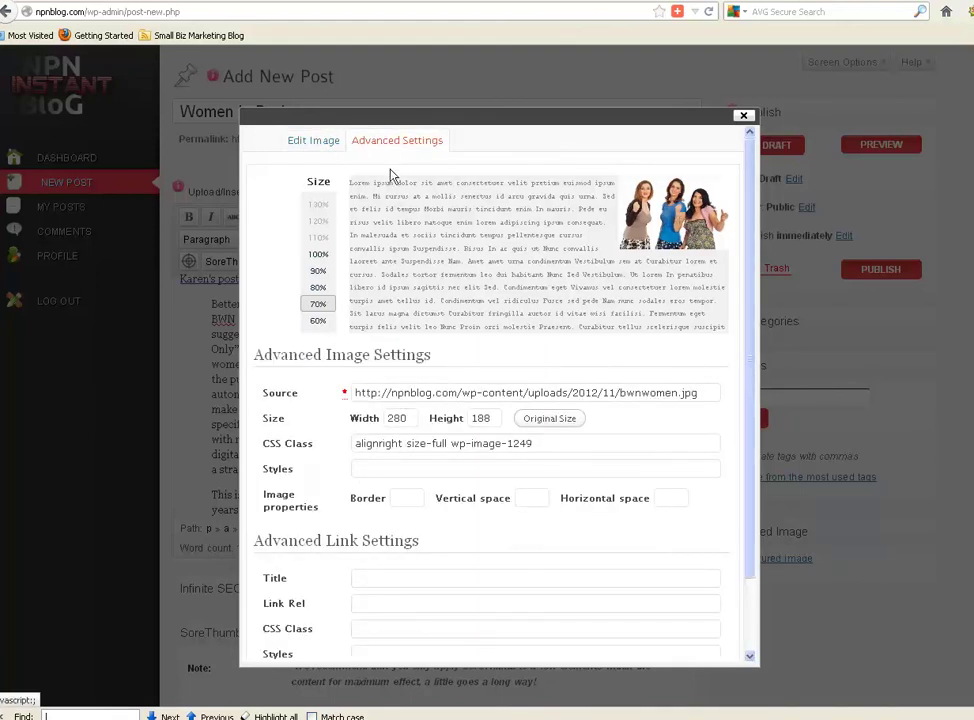
pyautogui.click(399, 497)
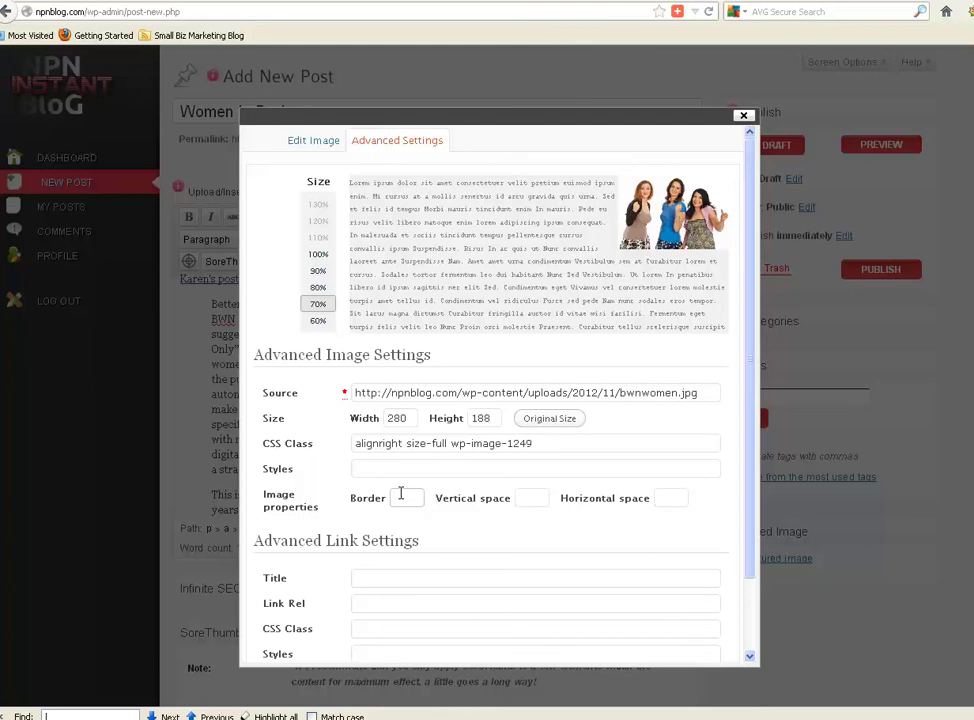
pyautogui.write('2')
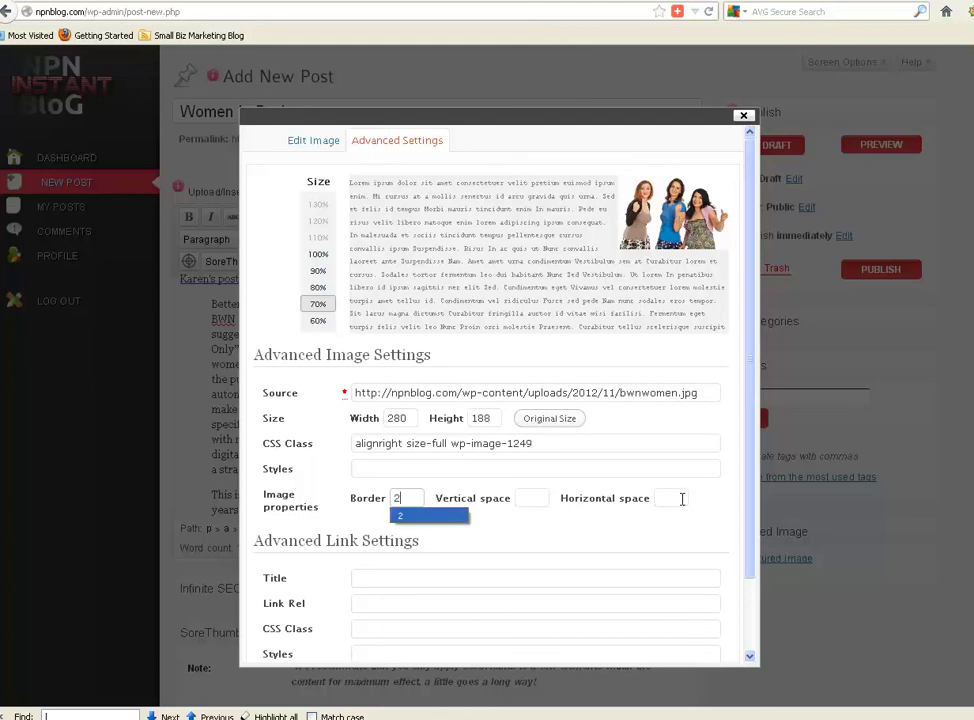
pyautogui.click(676, 498)
pyautogui.write('10')
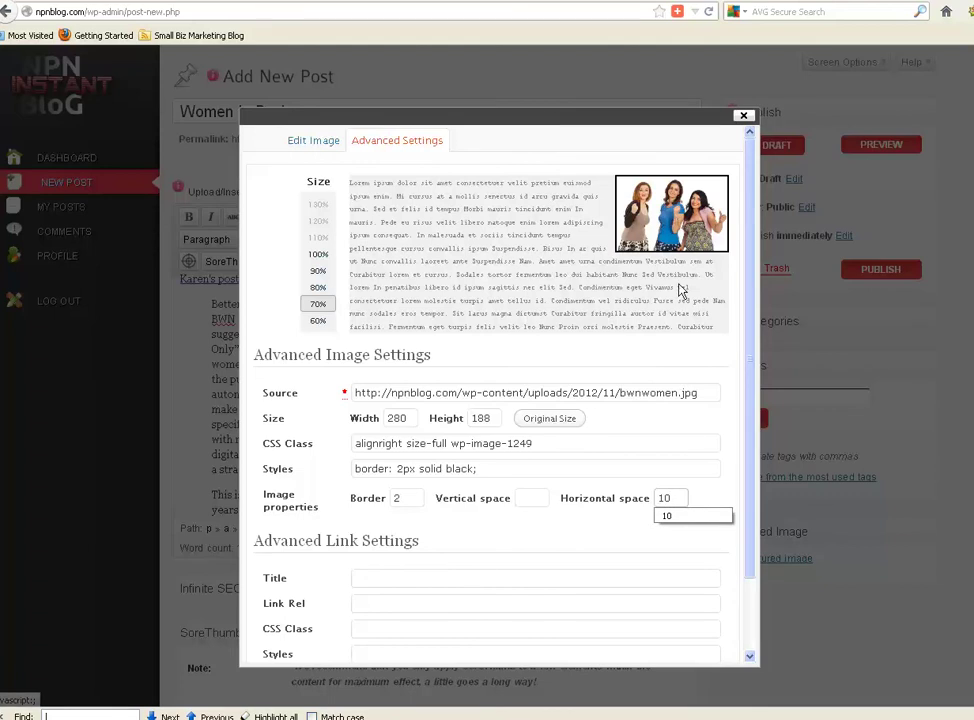
pyautogui.scroll(-2, 409, 697)
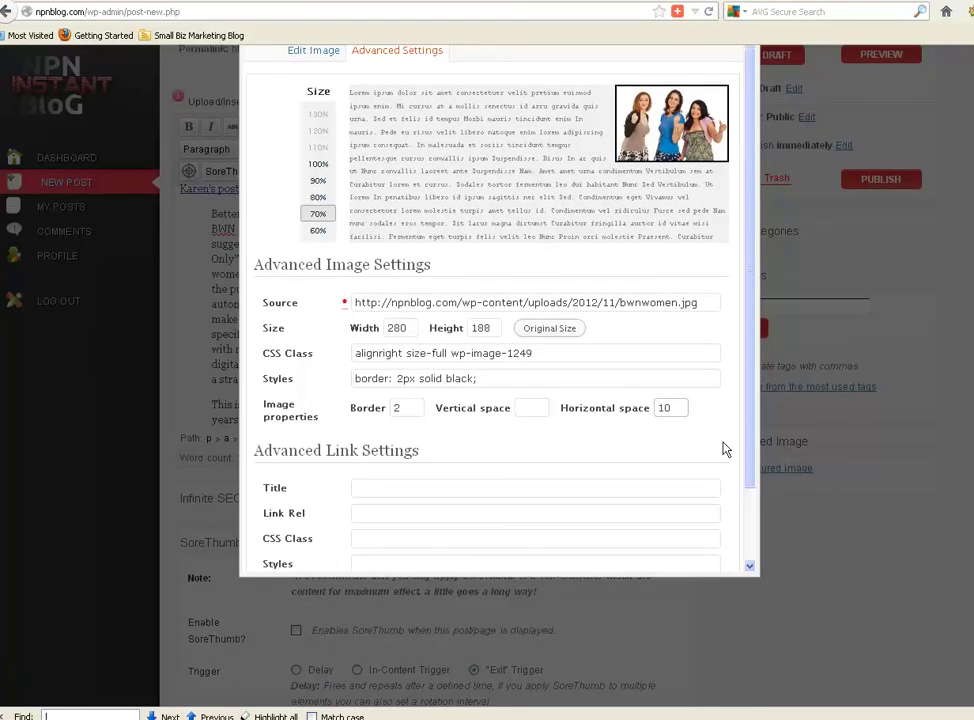
pyautogui.moveTo(754, 430); pyautogui.dragTo(746, 513)
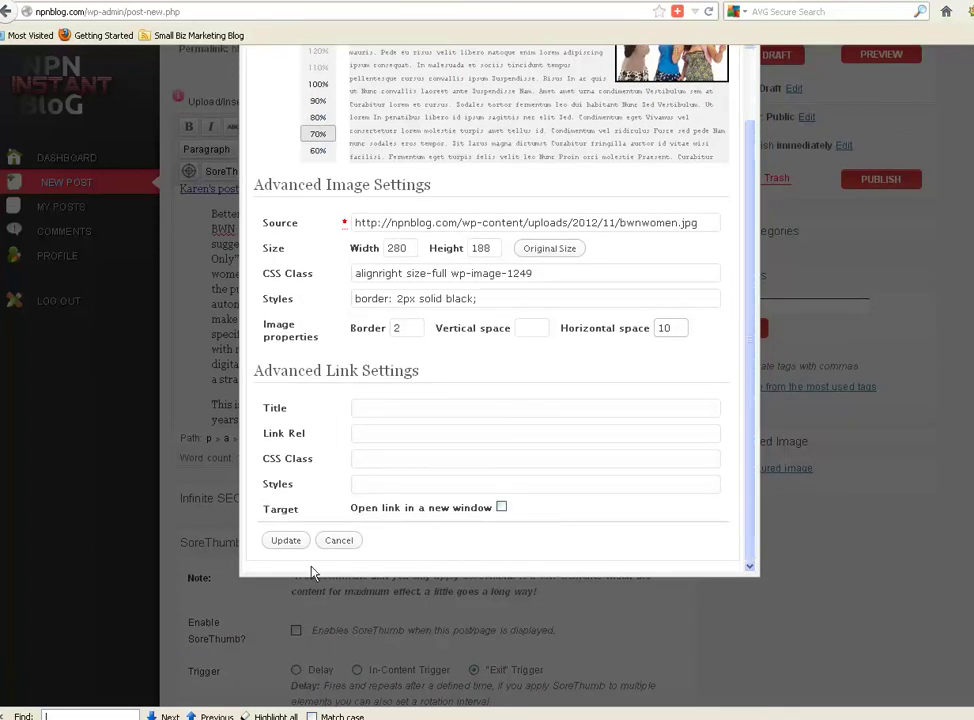
pyautogui.click(284, 541)
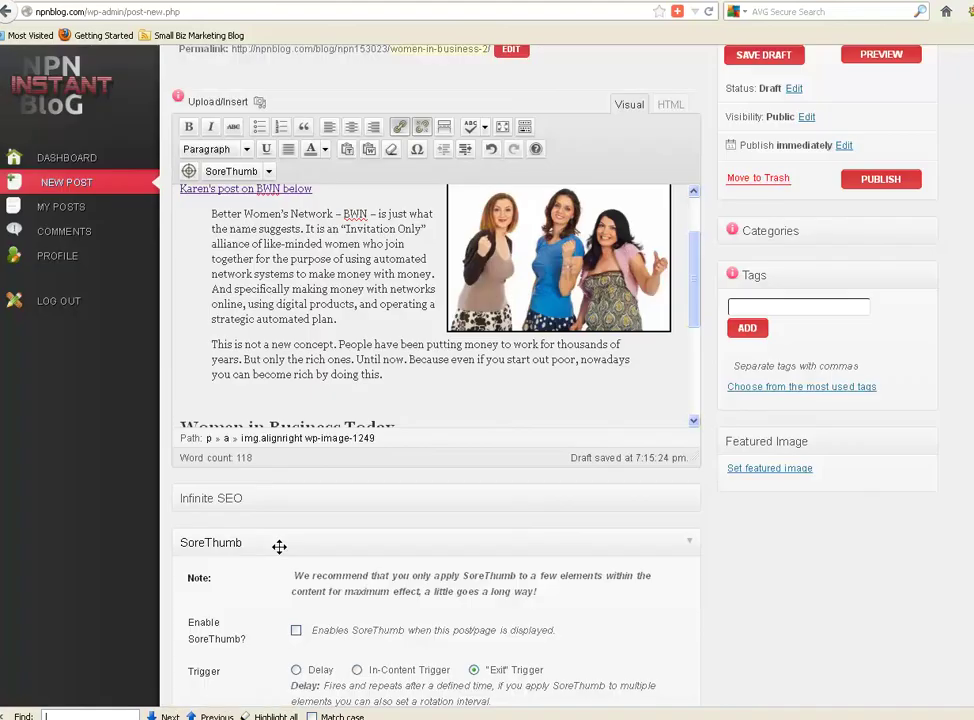
# Step: Change the image's link to the author's betterwomensnetwork.com page, keeping it opening in a new window/tab
pyautogui.scroll(2, 689, 309)
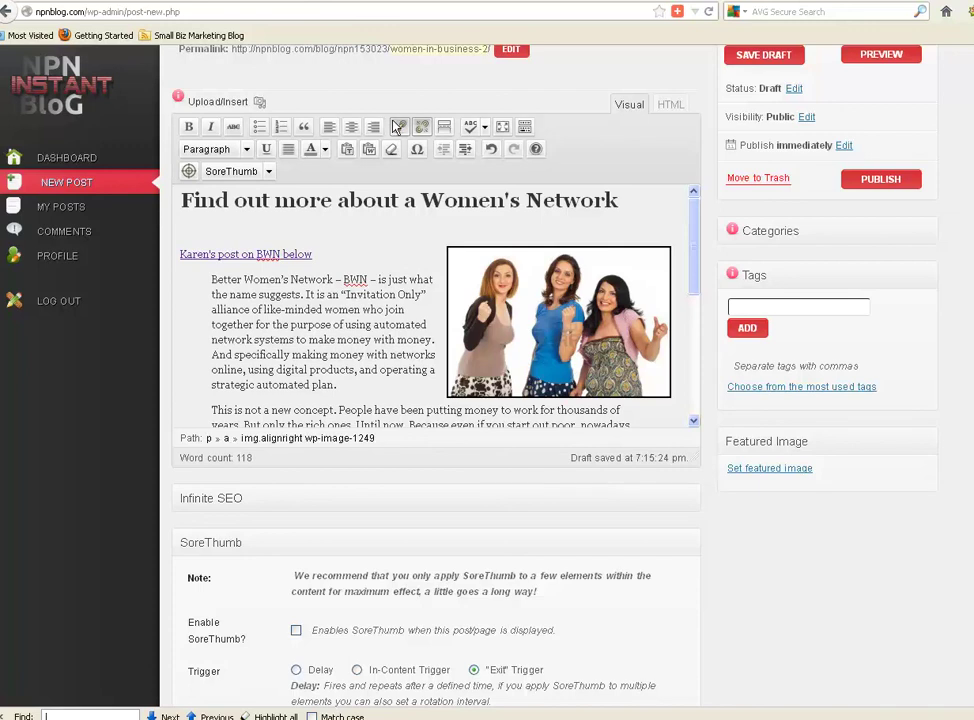
pyautogui.click(536, 325)
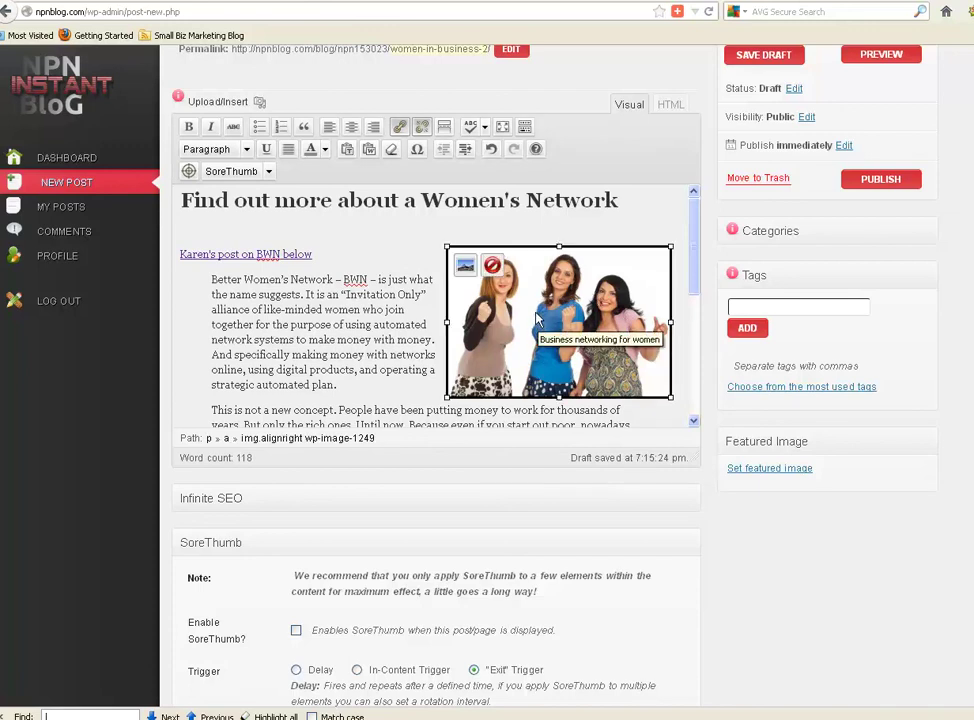
pyautogui.click(400, 130)
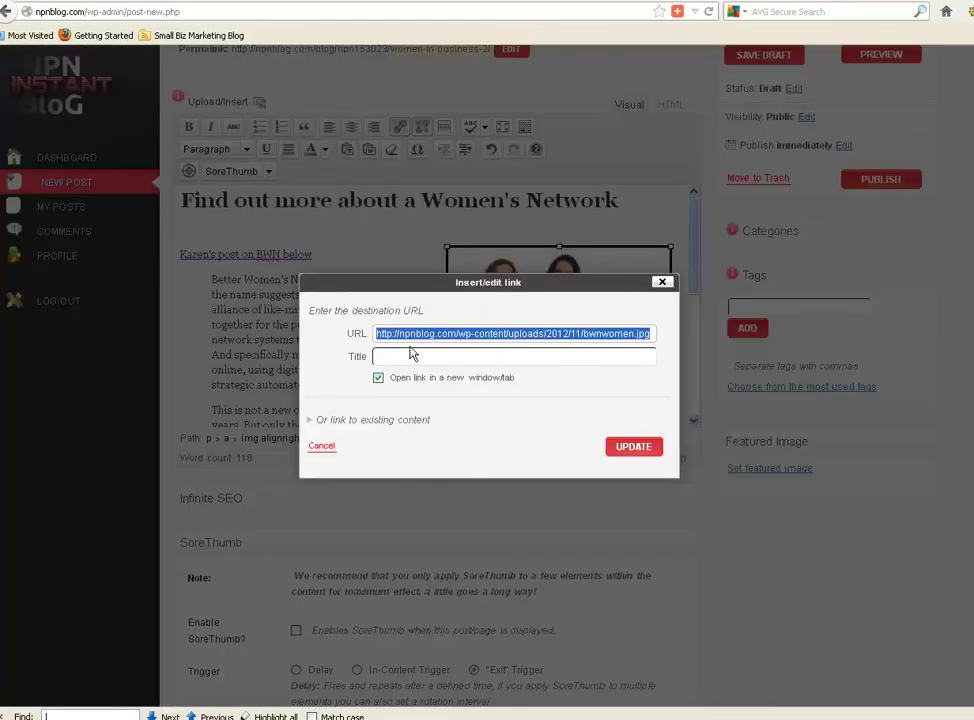
pyautogui.press('Delete')
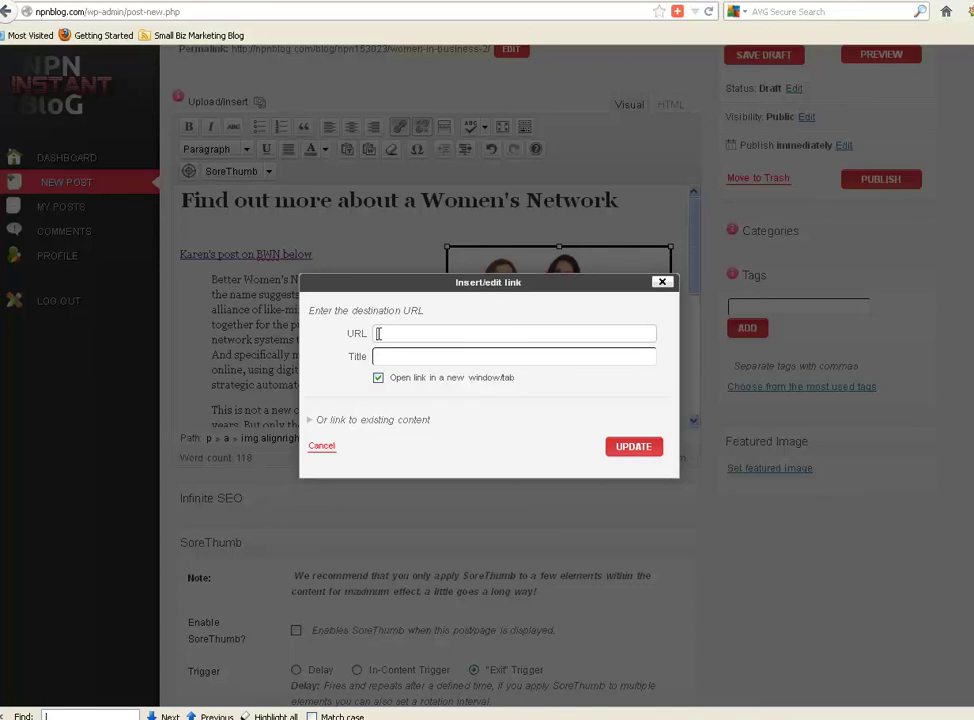
pyautogui.click(378, 333)
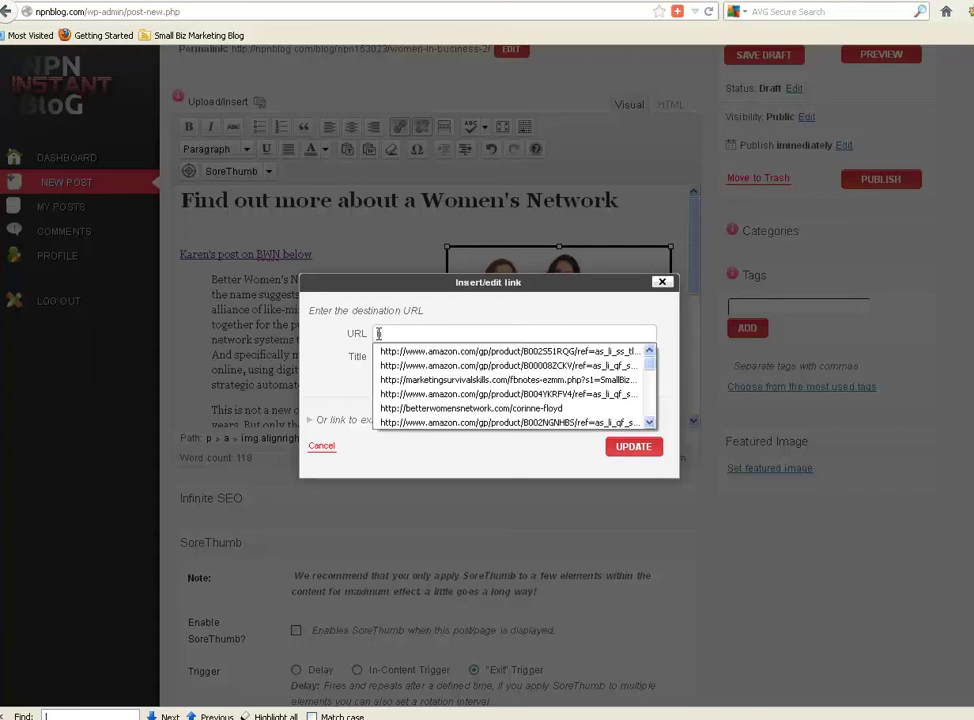
pyautogui.write('h')
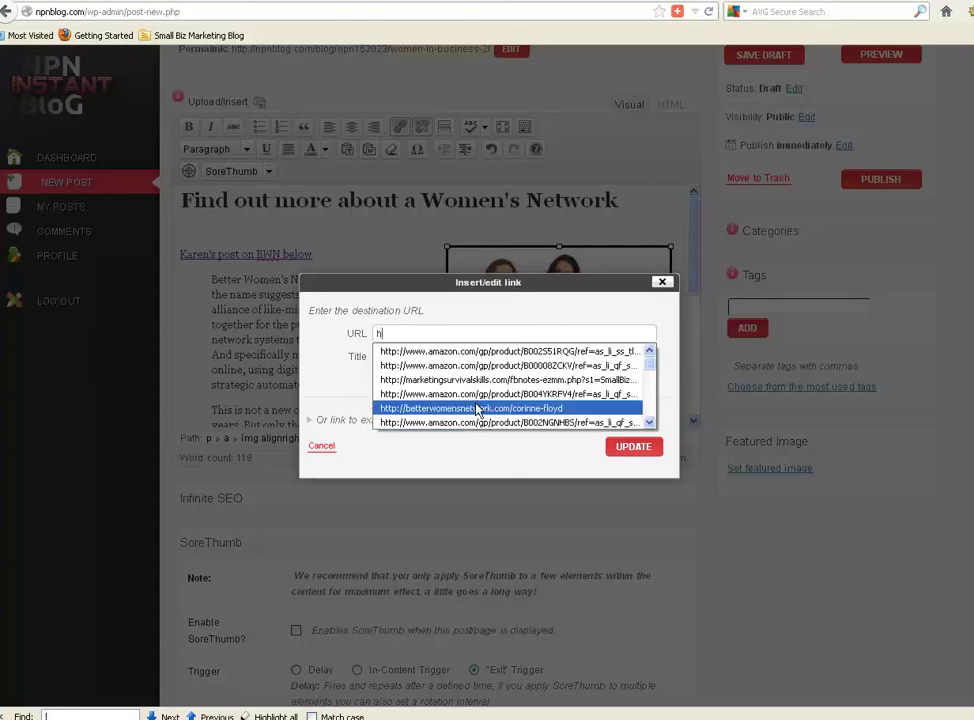
pyautogui.click(480, 408)
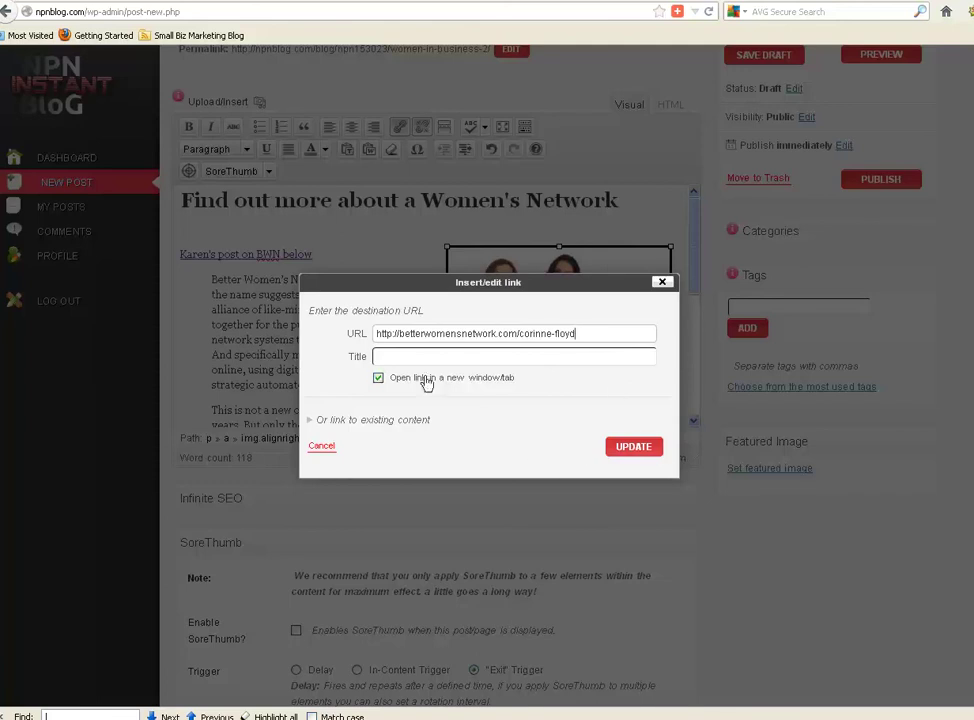
pyautogui.click(641, 452)
pyautogui.click(428, 227)
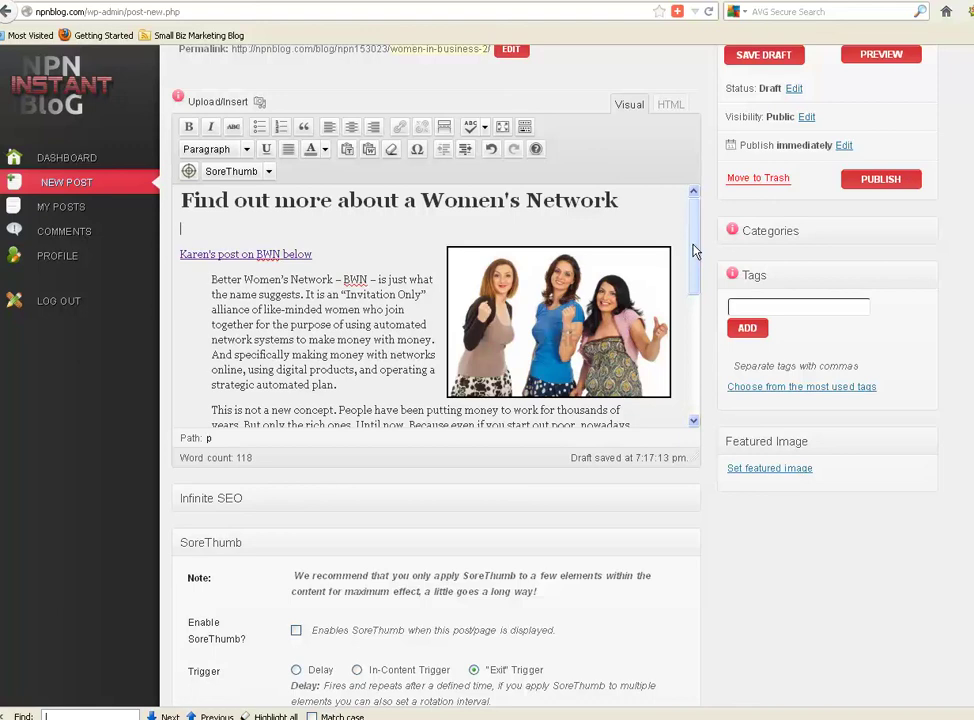
# Step: Split the first quoted paragraph so that "And specifically making money" starts a new paragraph within the blockquote
pyautogui.moveTo(692, 250); pyautogui.dragTo(695, 363)
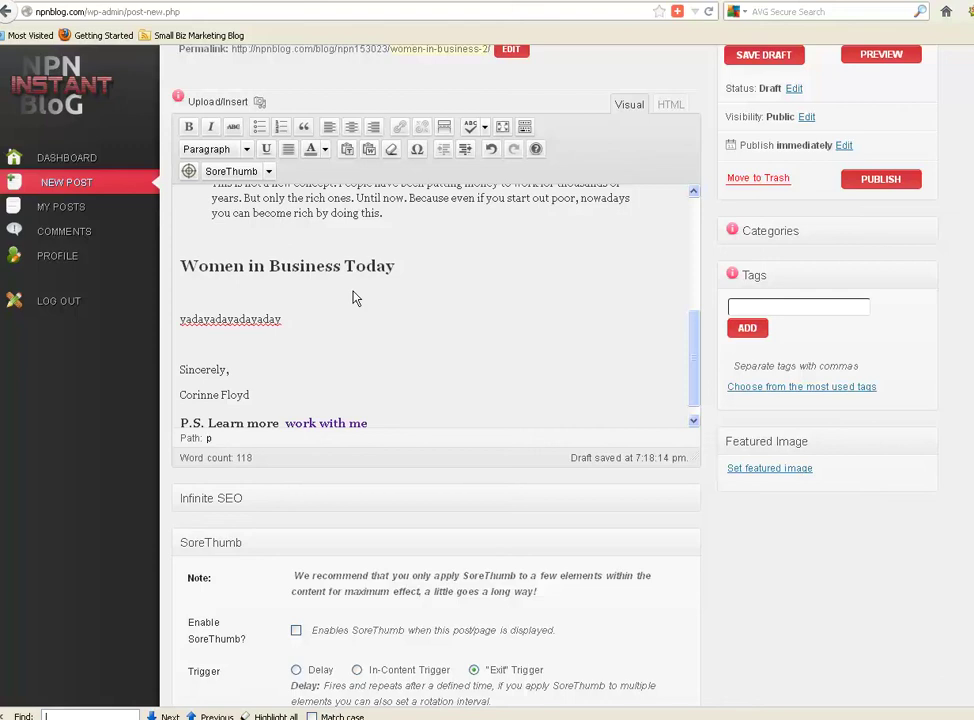
pyautogui.scroll(3, 340, 280)
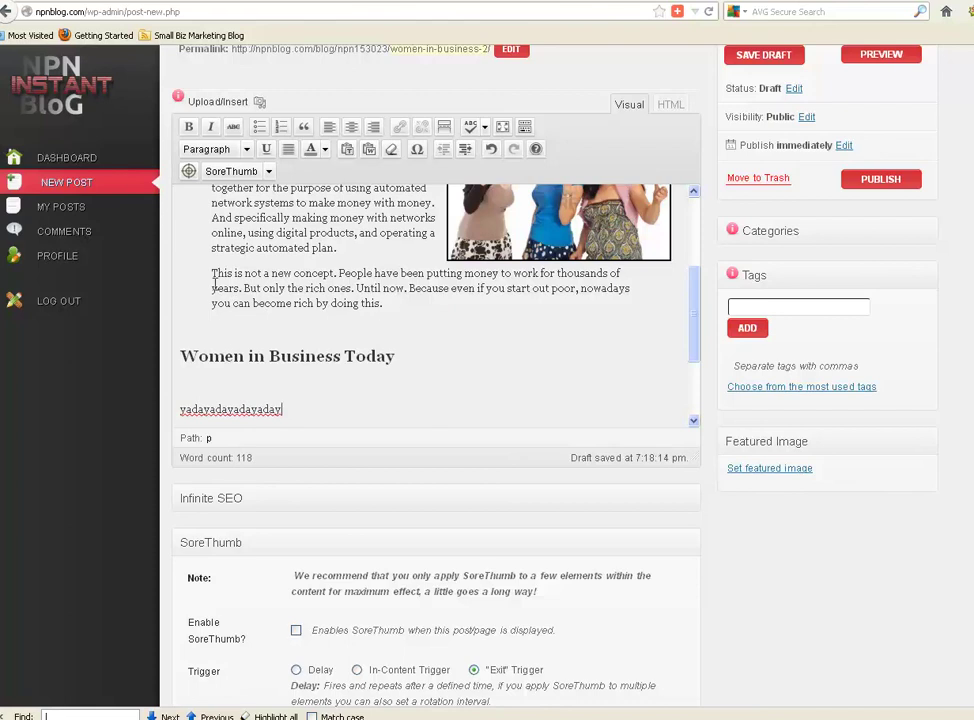
pyautogui.scroll(2, 522, 343)
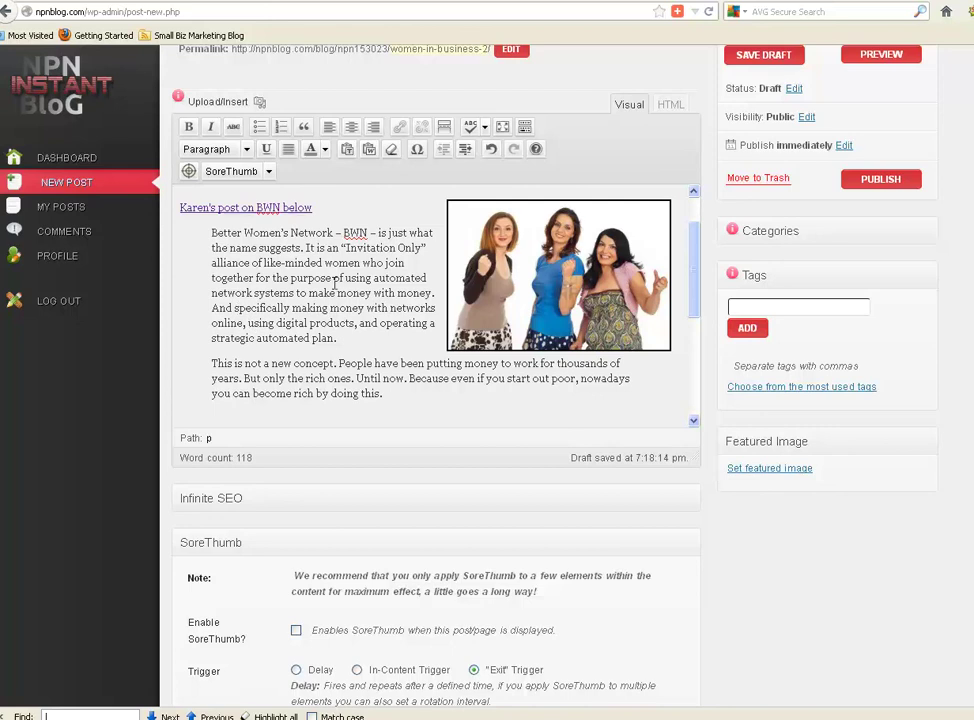
pyautogui.click(212, 308)
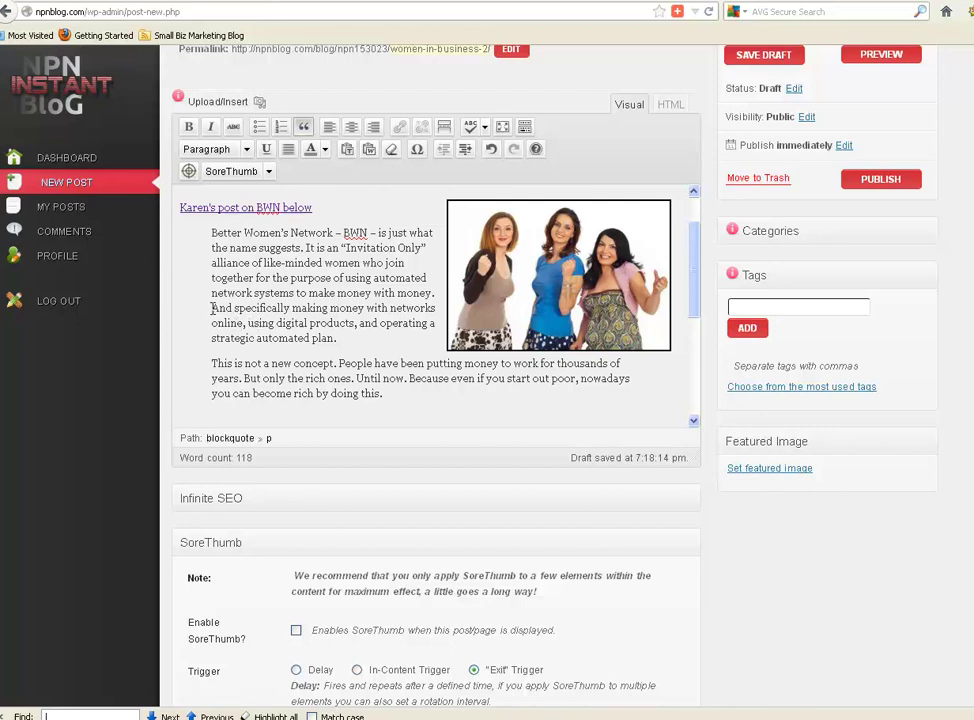
pyautogui.press('Return')
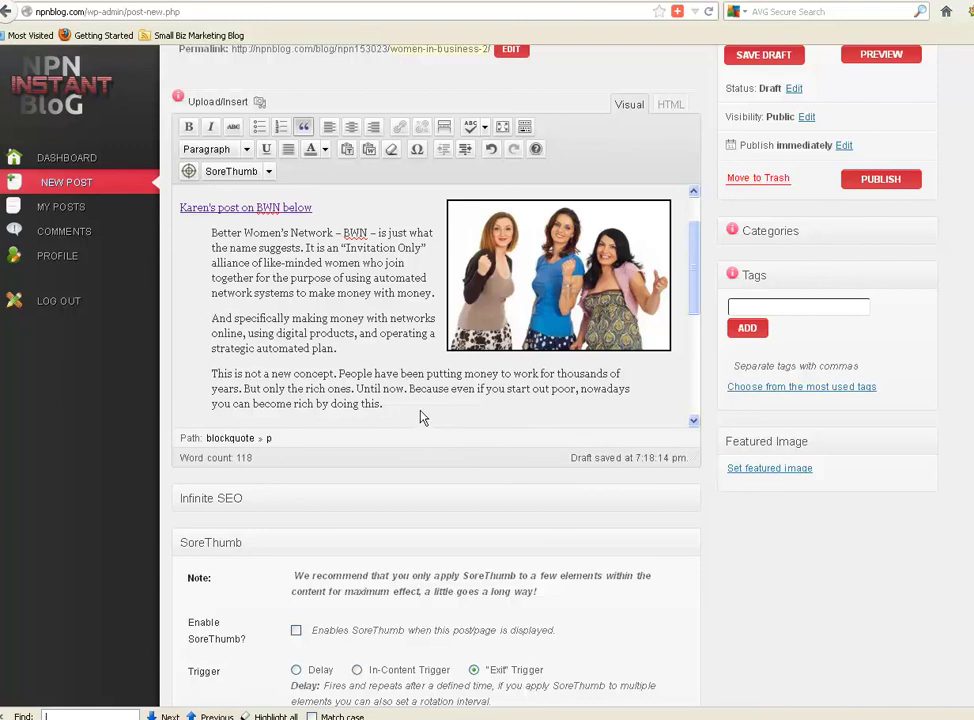
# Step: Save the post as a draft and open its preview
pyautogui.scroll(-3, 420, 415)
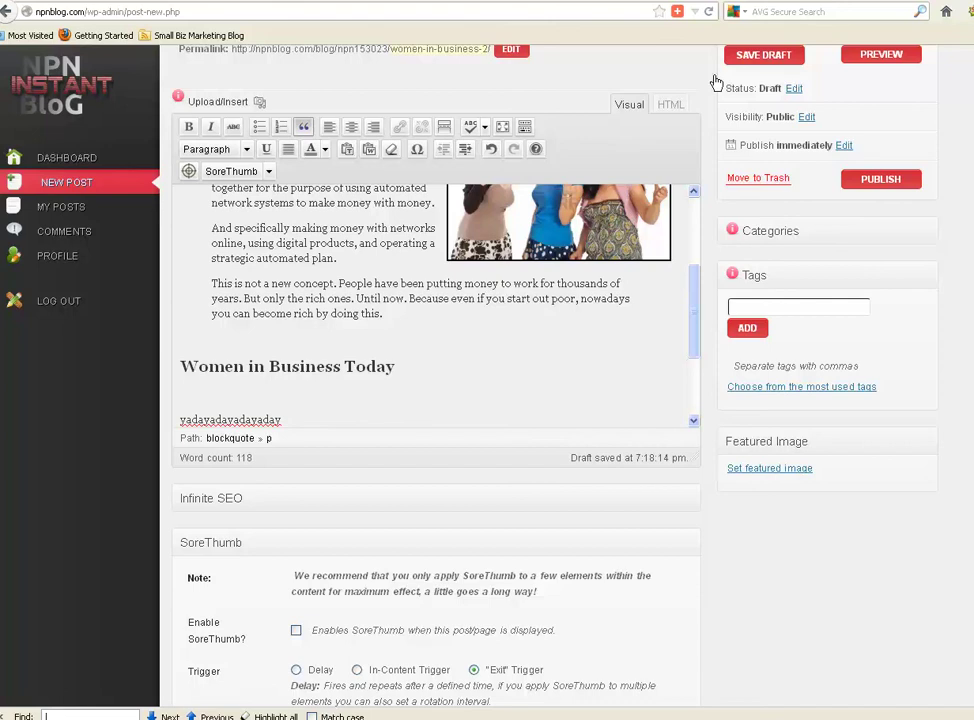
pyautogui.click(753, 59)
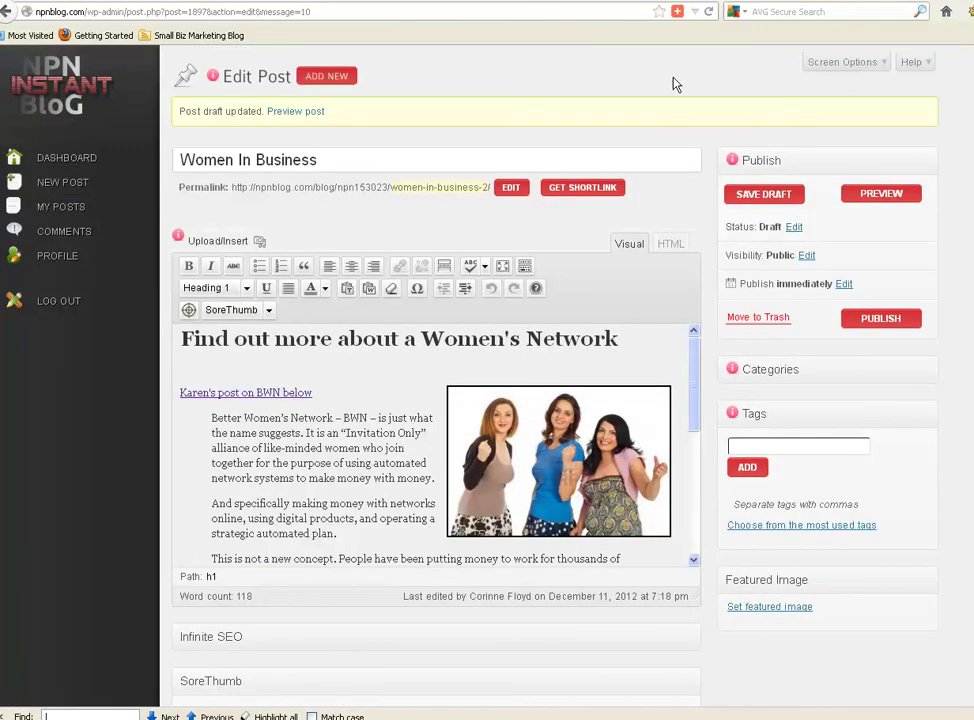
pyautogui.click(289, 112)
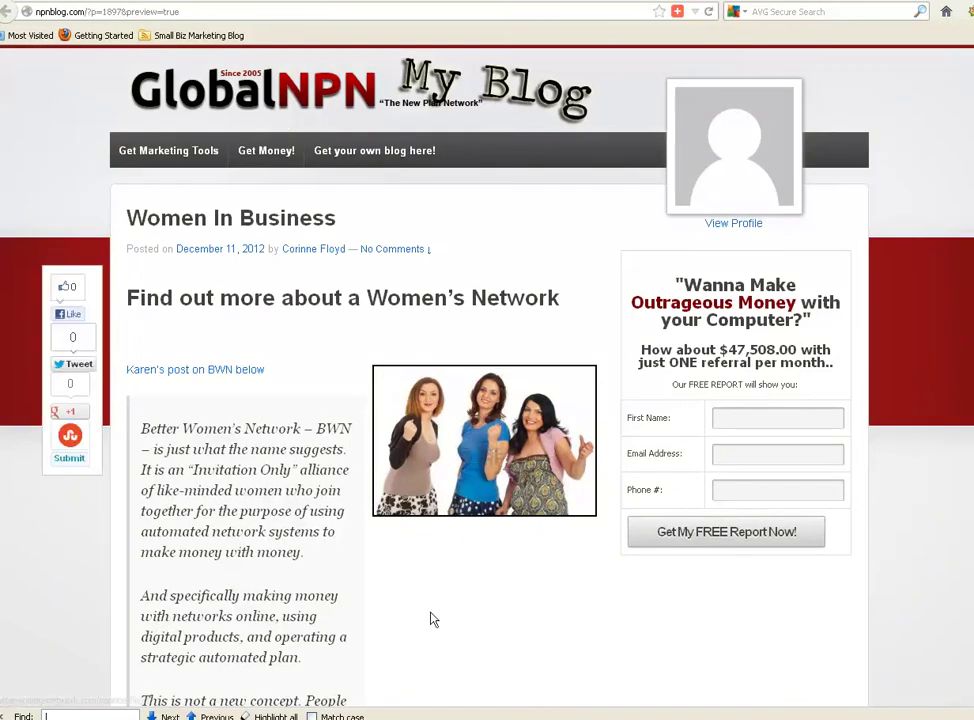
# Step: Test the image link and the introductory line's link in the preview, returning to the previewed post after each
pyautogui.scroll(-3, 432, 620)
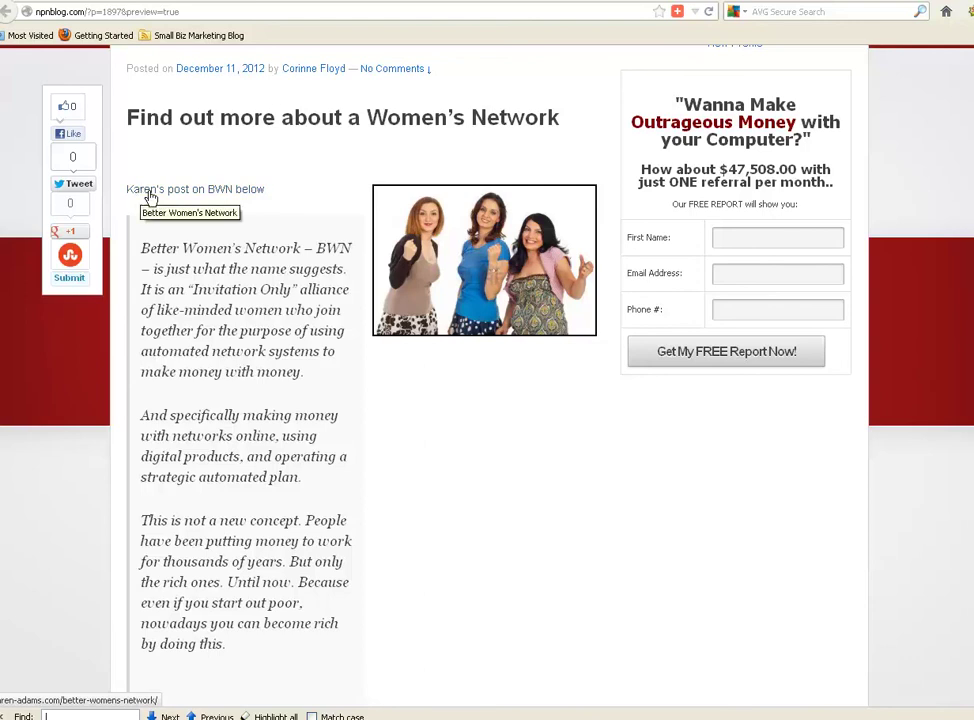
pyautogui.click(463, 257)
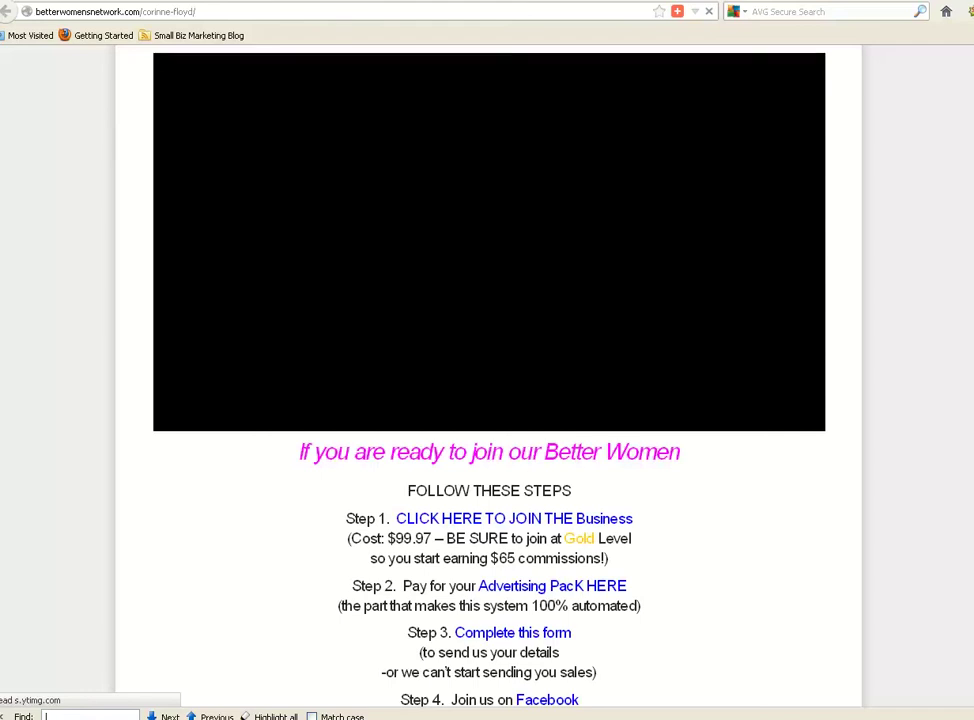
pyautogui.hotkey('alt', 'Left')
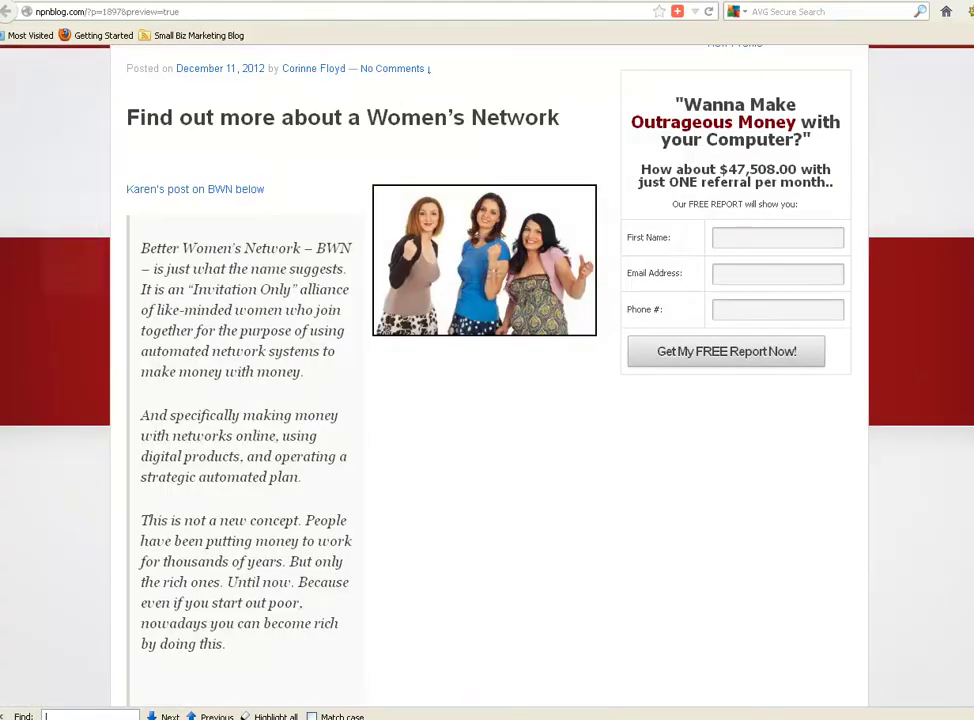
pyautogui.hotkey('alt', 'Right')
pyautogui.hotkey('alt', 'Left')
pyautogui.hotkey('alt', 'Right')
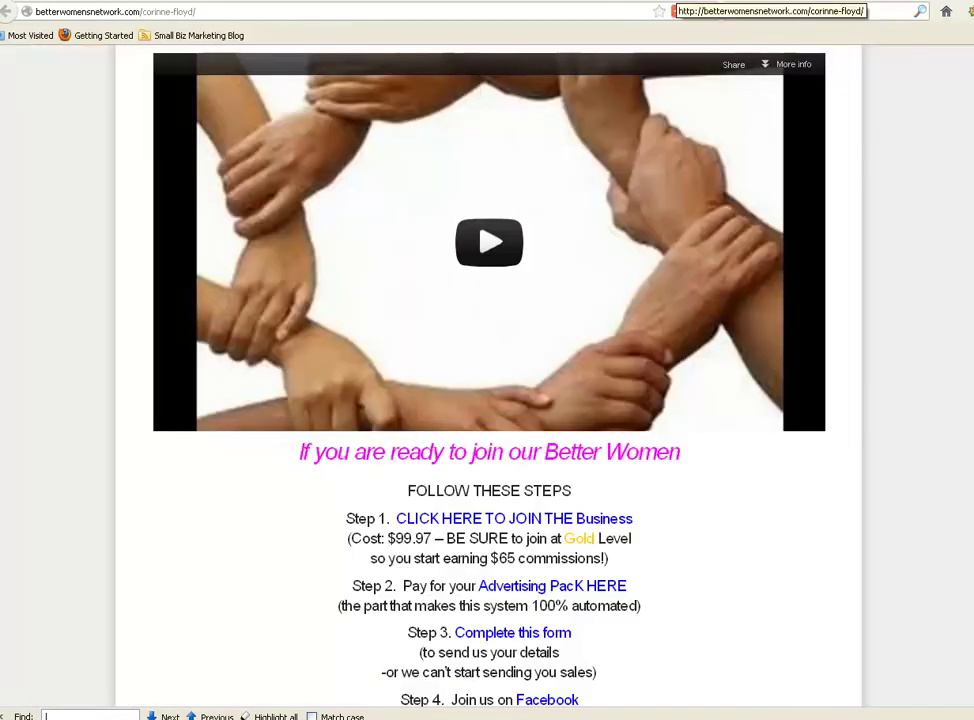
pyautogui.hotkey('alt', 'Left')
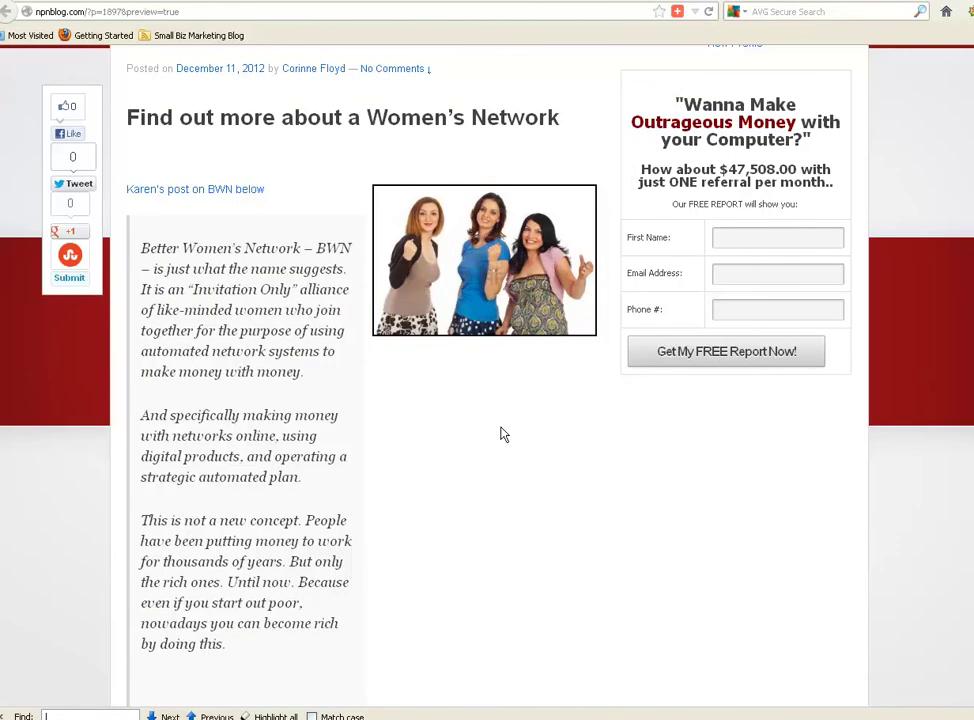
pyautogui.click(171, 192)
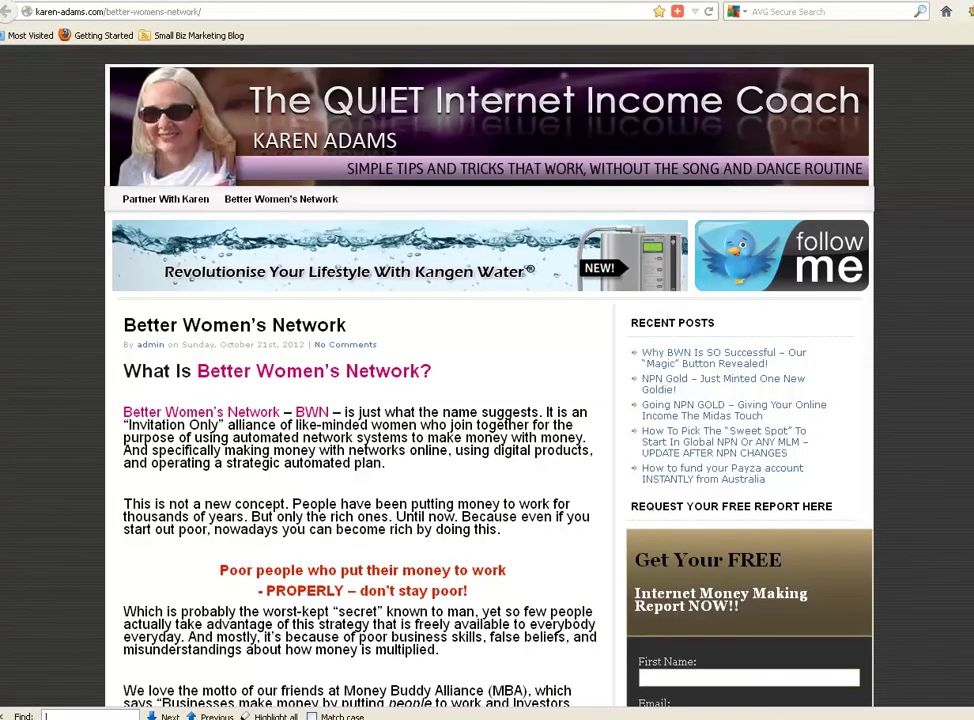
pyautogui.hotkey('alt', 'Left')
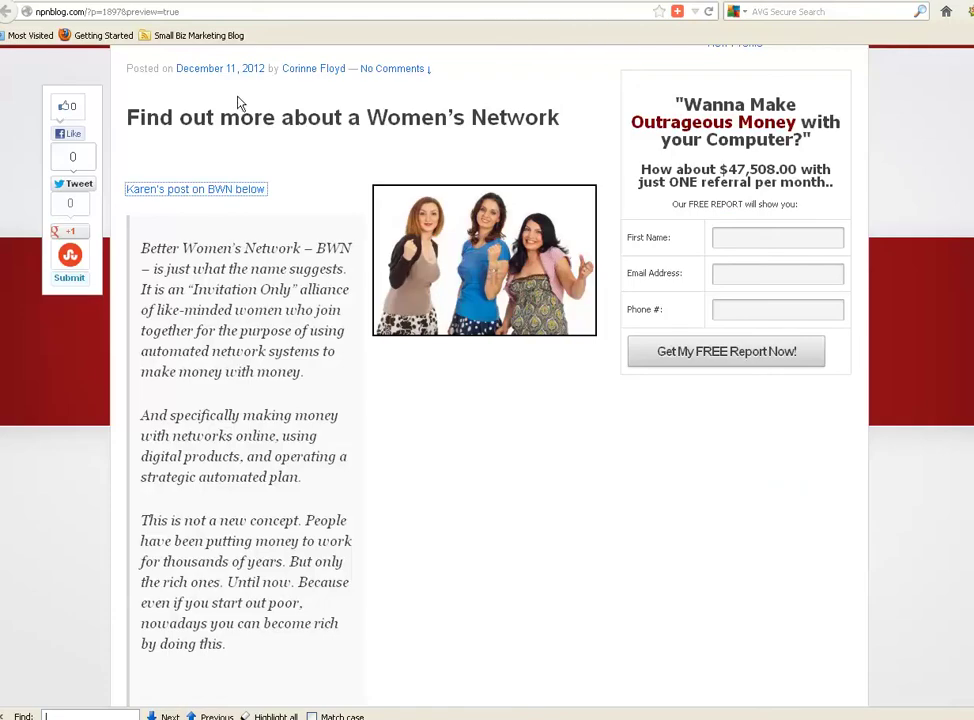
# Step: Check the rest of the previewed post and test the "work with me" link in the P.S. line, returning to the preview
pyautogui.scroll(-6, 319, 277)
pyautogui.scroll(-4, 319, 277)
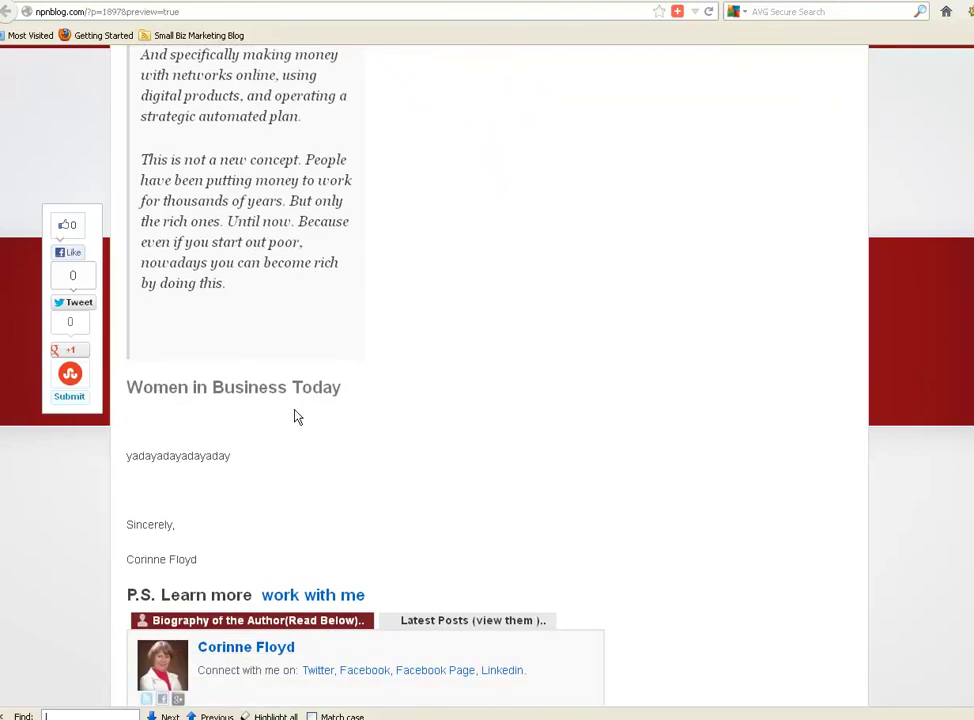
pyautogui.scroll(-1, 268, 545)
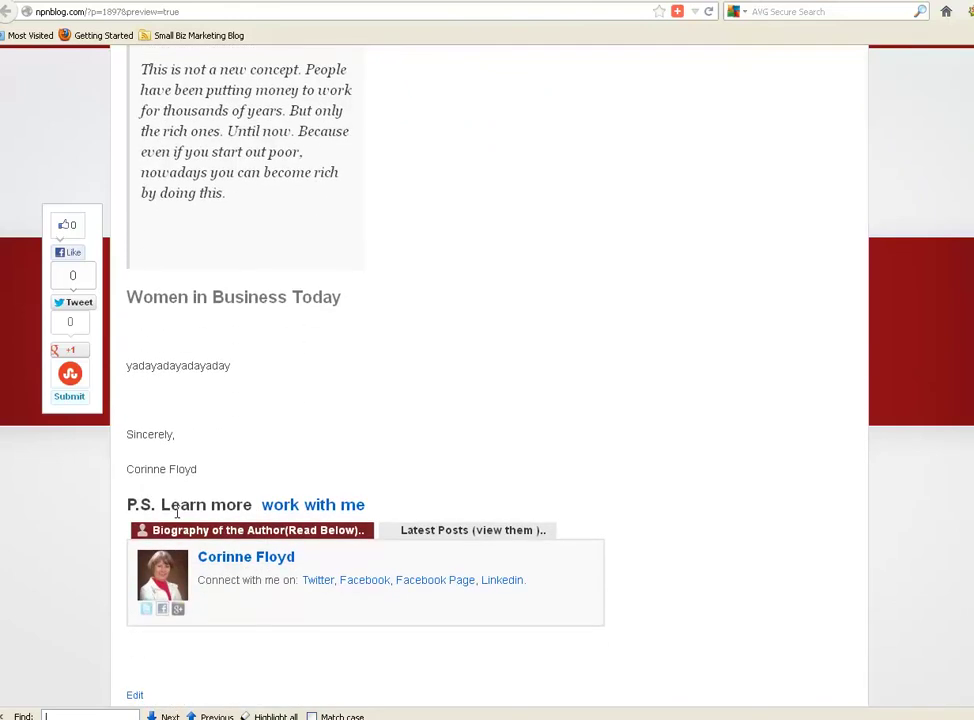
pyautogui.click(271, 514)
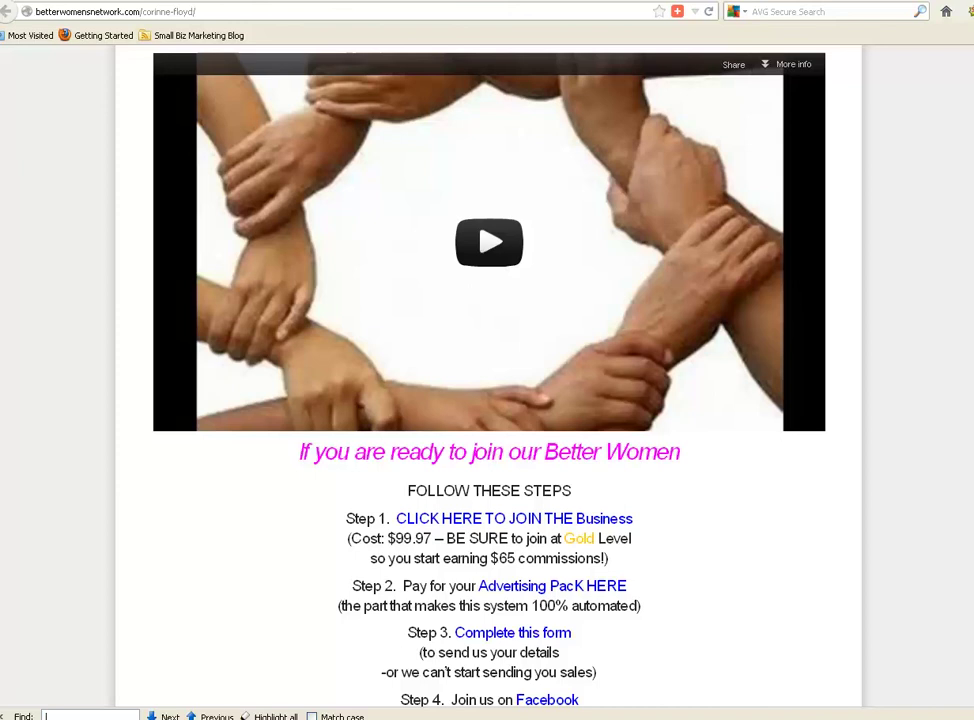
pyautogui.hotkey('alt', 'Left')
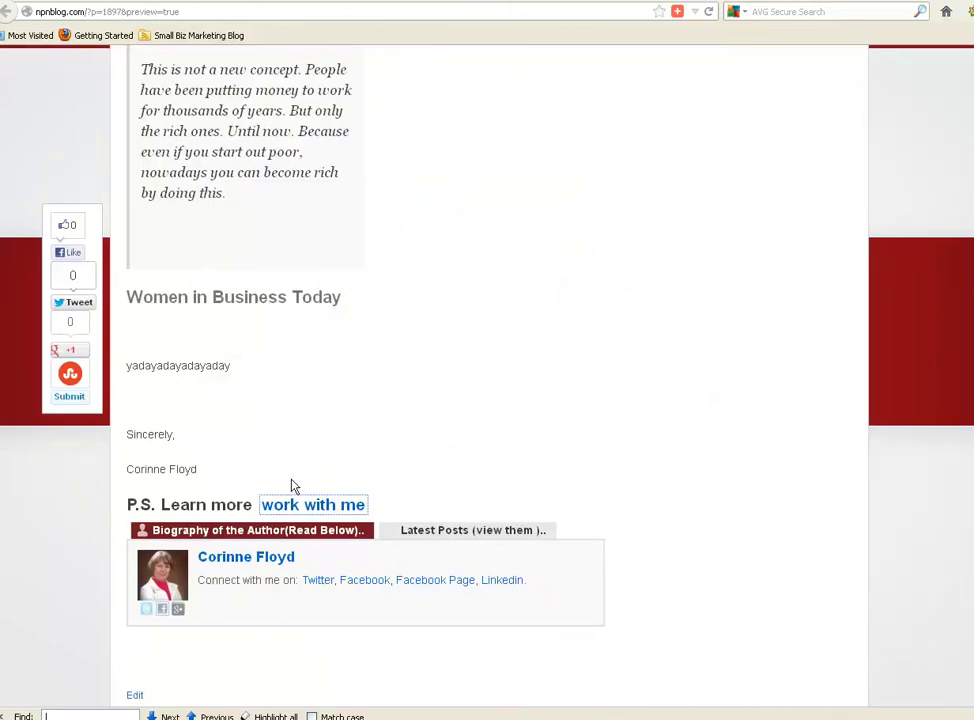
pyautogui.click(391, 492)
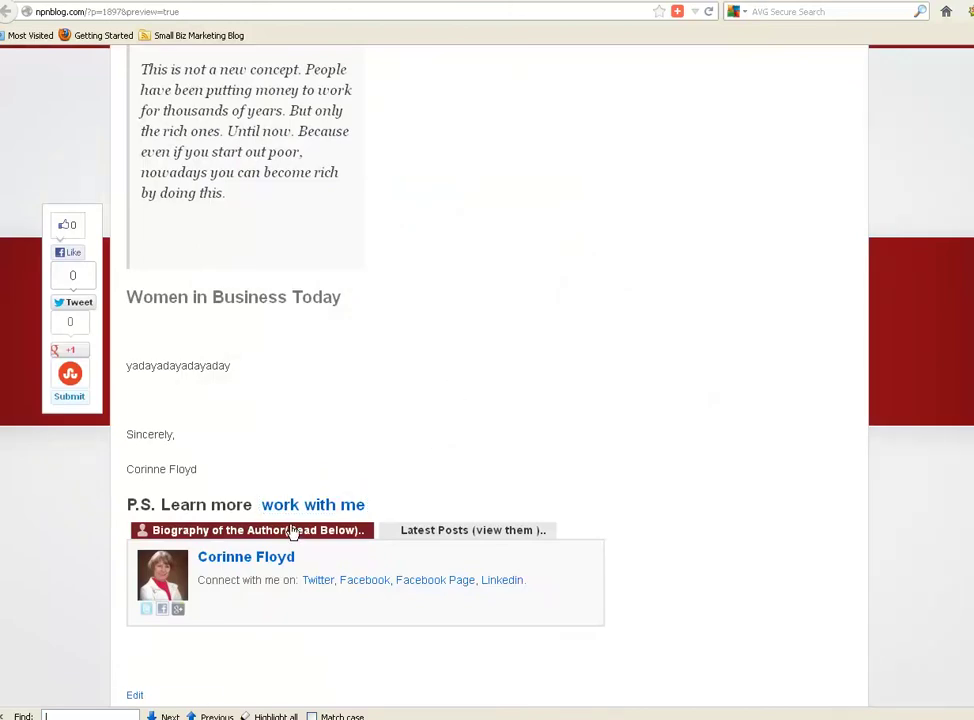